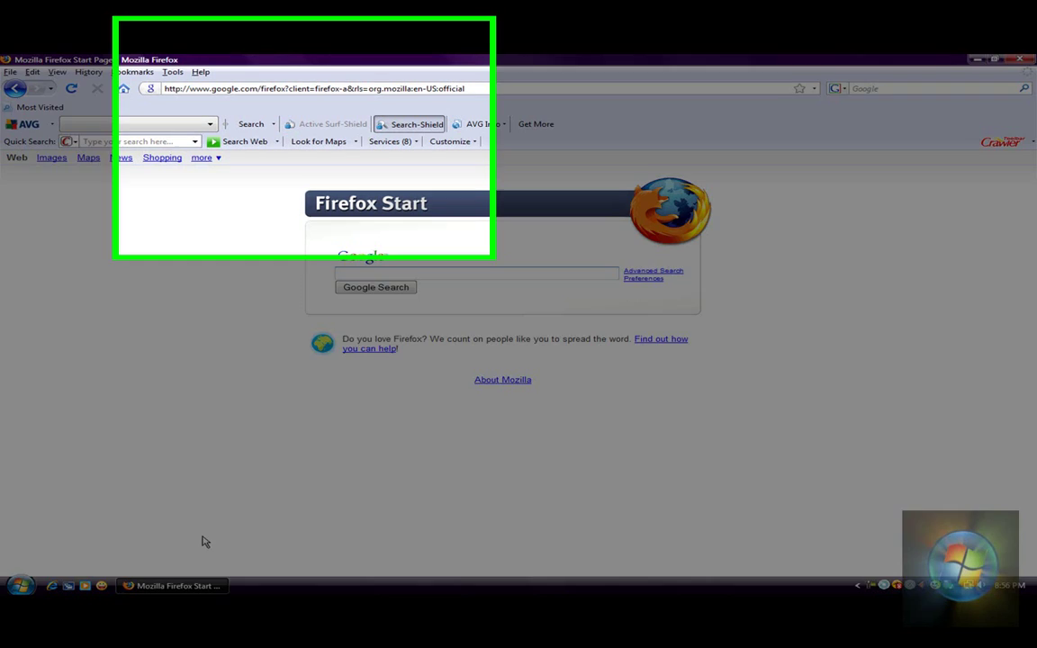
Step: Clear the address bar and go to the misspelled address hotmial.com
left_click(427, 88)
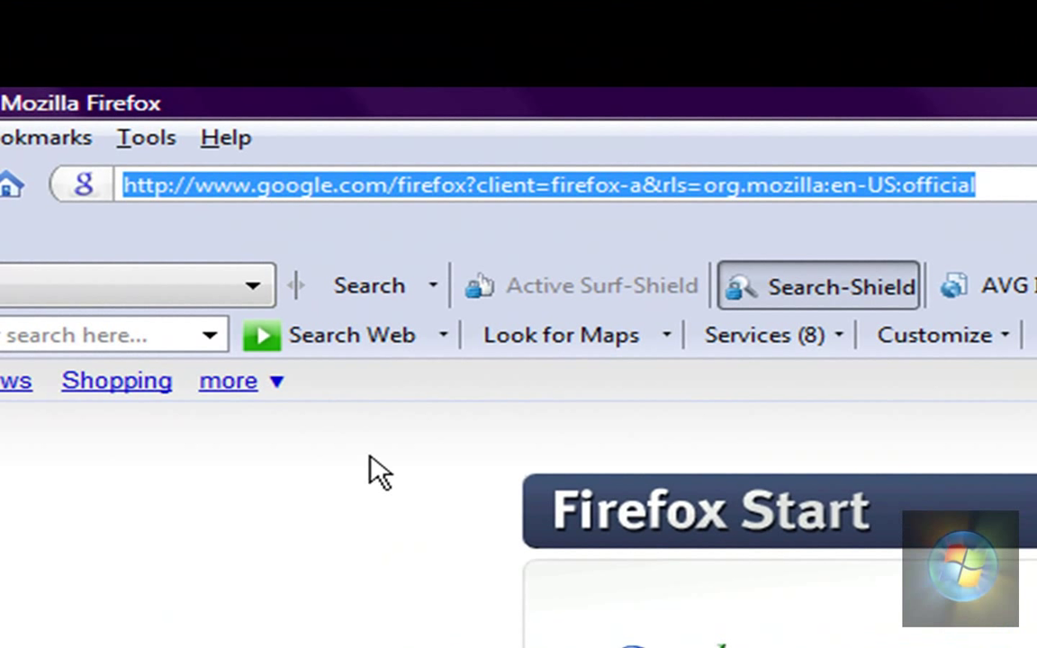
key("BackSpace")
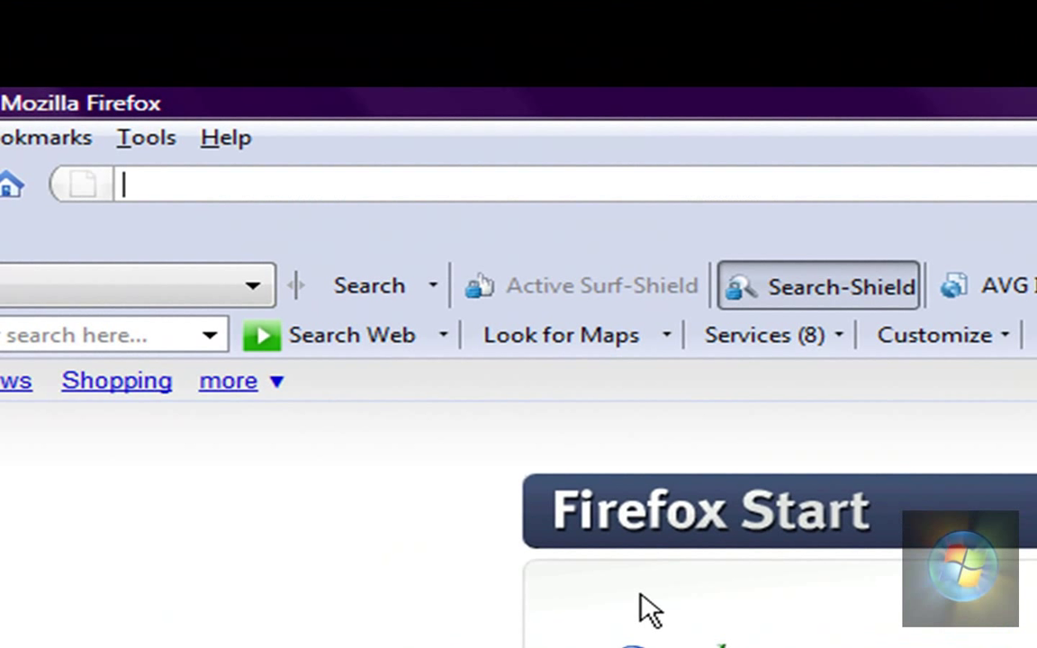
type("ho")
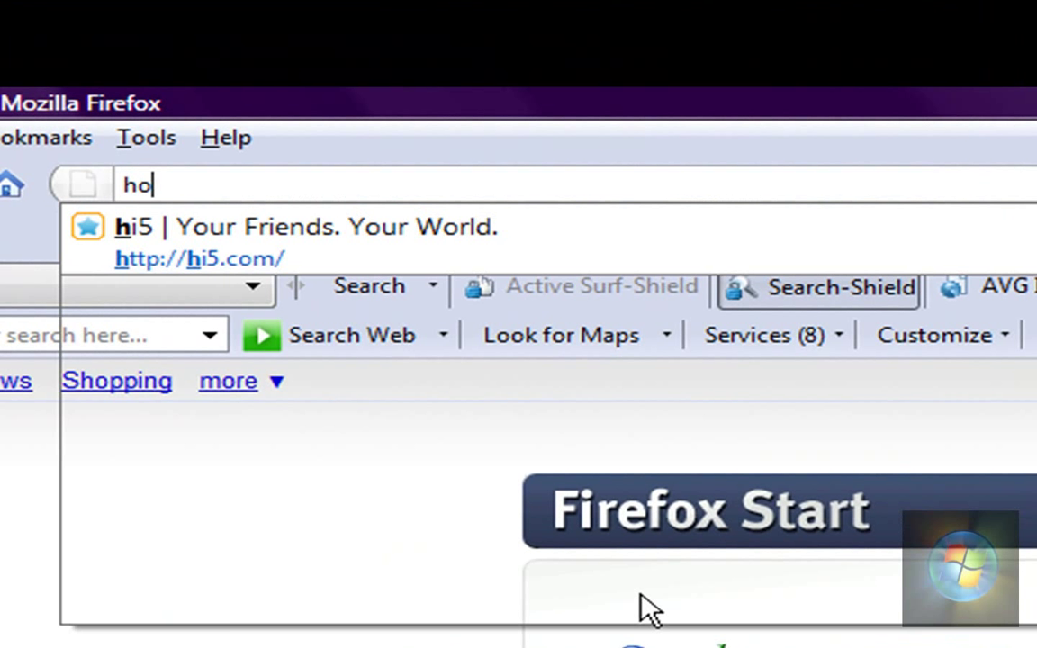
type("tmial.")
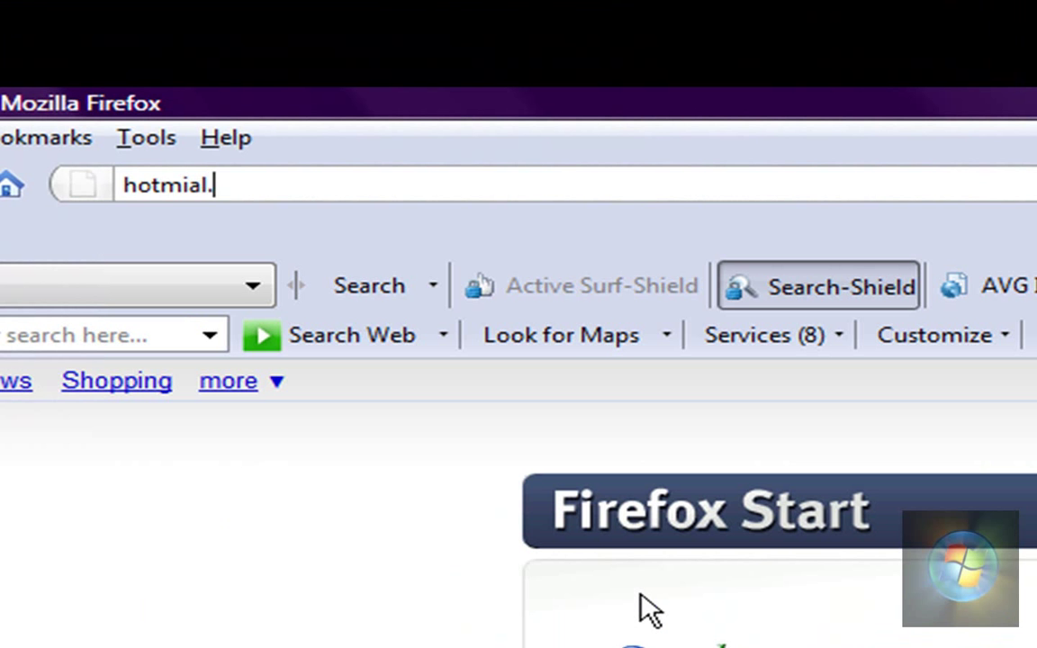
type("com")
key("Return")
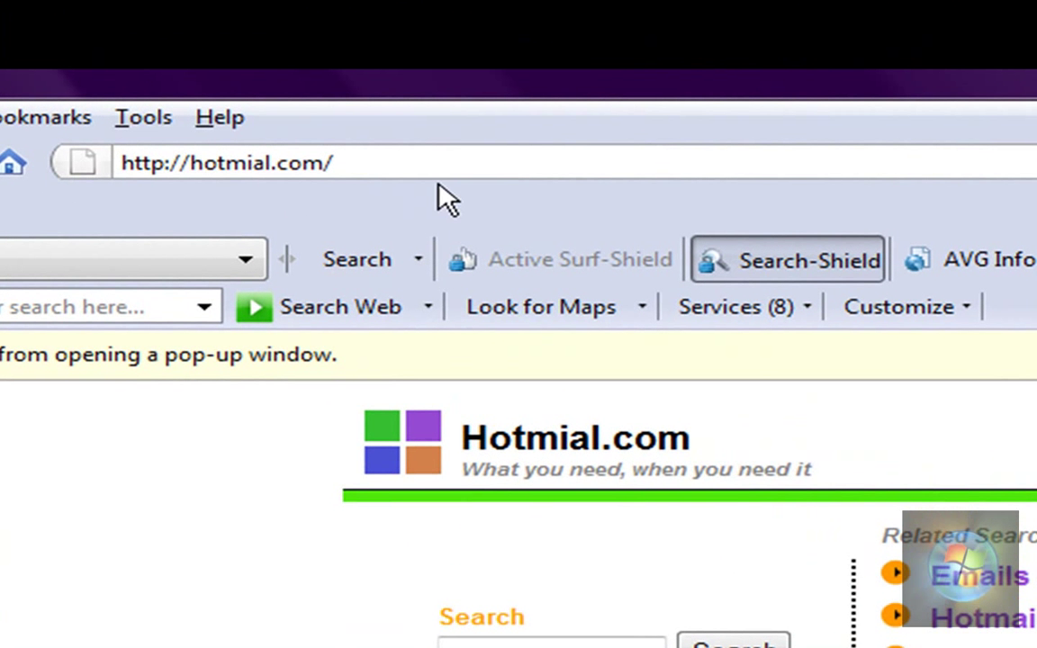
Step: Correct the address to hotmail.com to load Windows Live Hotmail
left_click(431, 163)
type("\\")
type("\\\\")
key("BackSpace")
key("BackSpace")
key("BackSpace")
key("BackSpace")
key("BackSpace")
key("BackSpace")
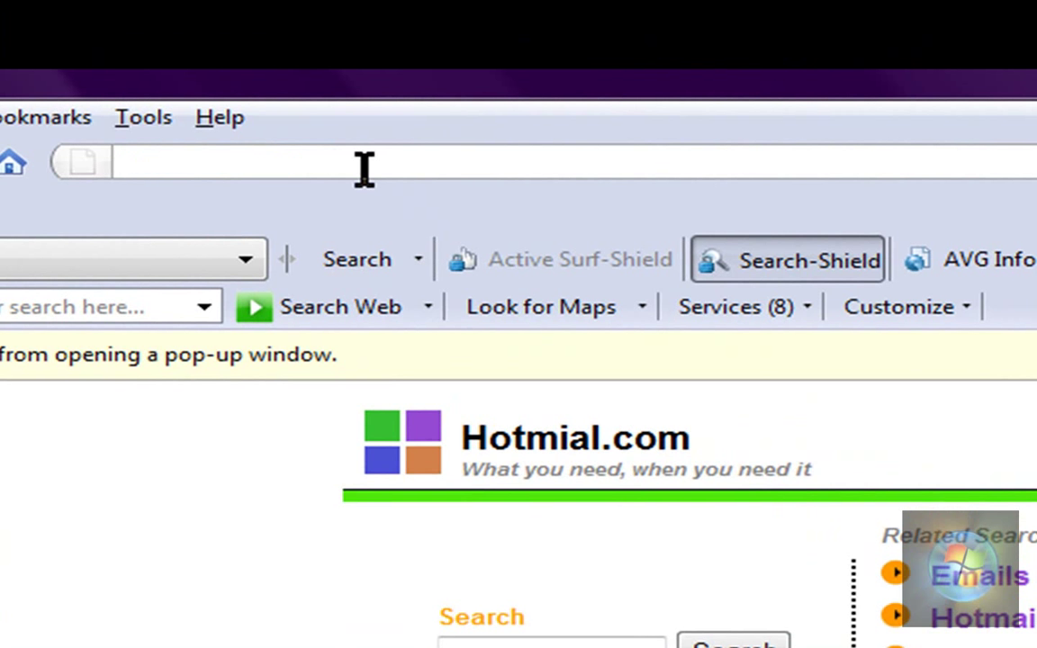
type("hot")
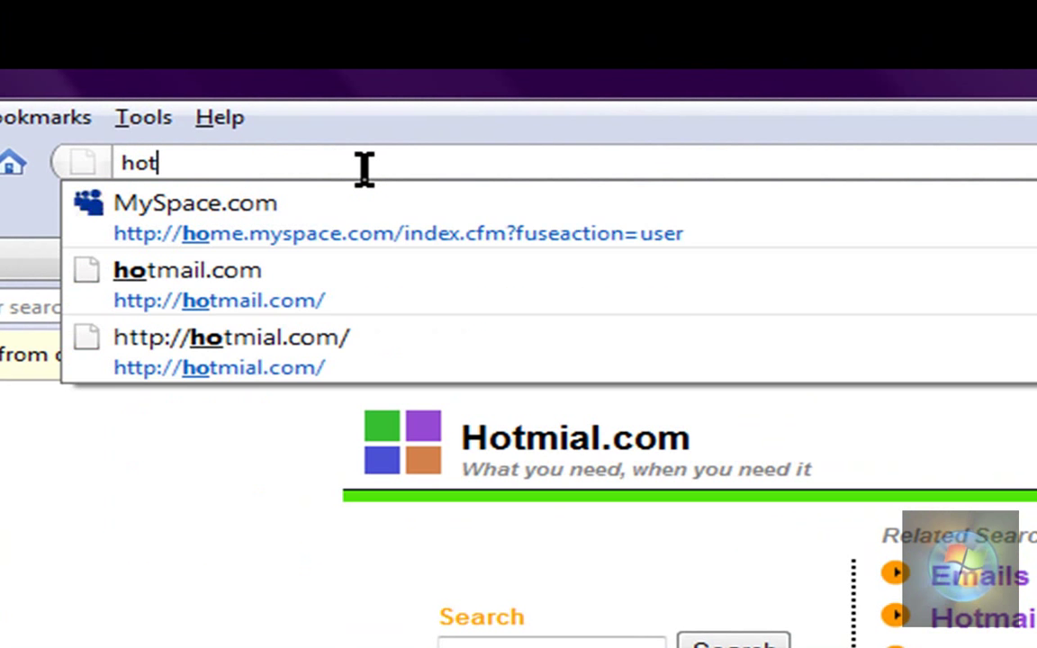
type("mail.c")
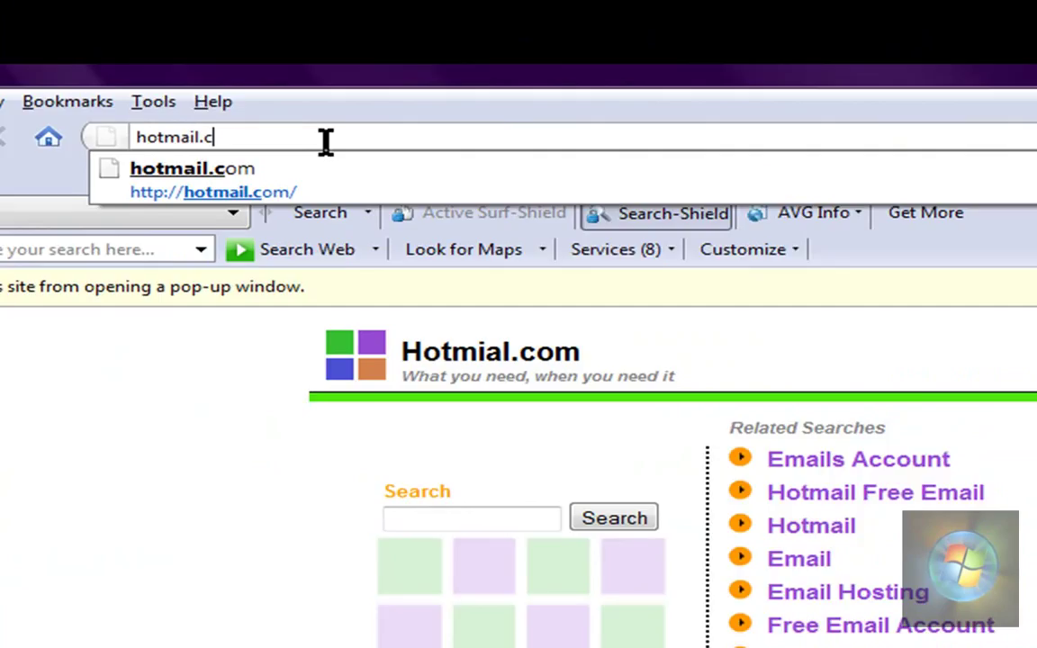
type("om")
key("Return")
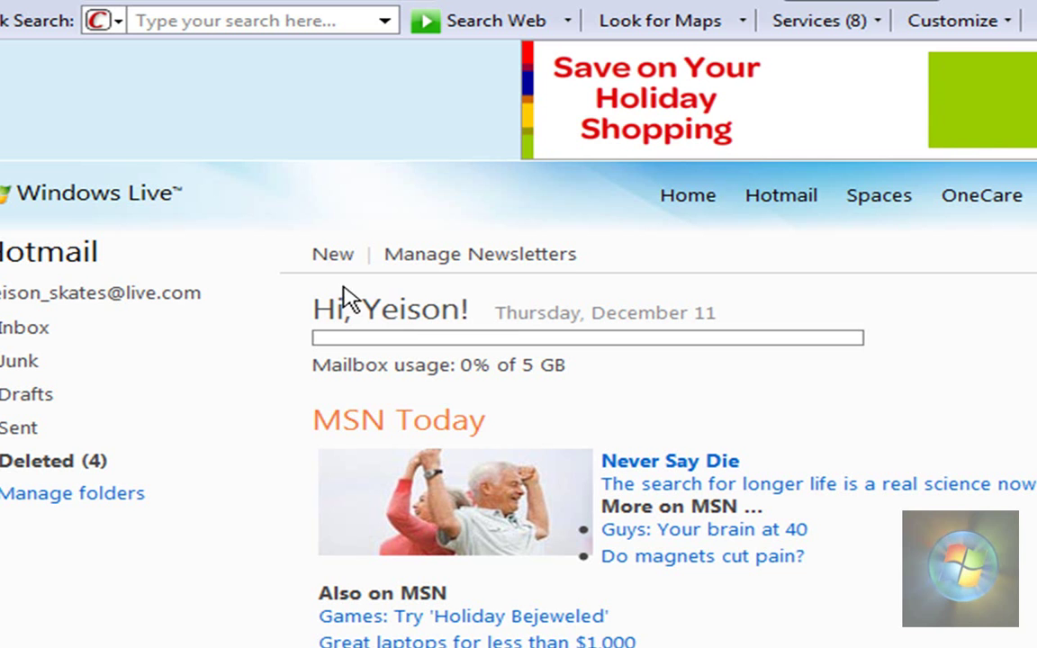
Step: Start a new Hotmail message addressed to 3FL3XPRODUCTIONS
left_click(337, 259)
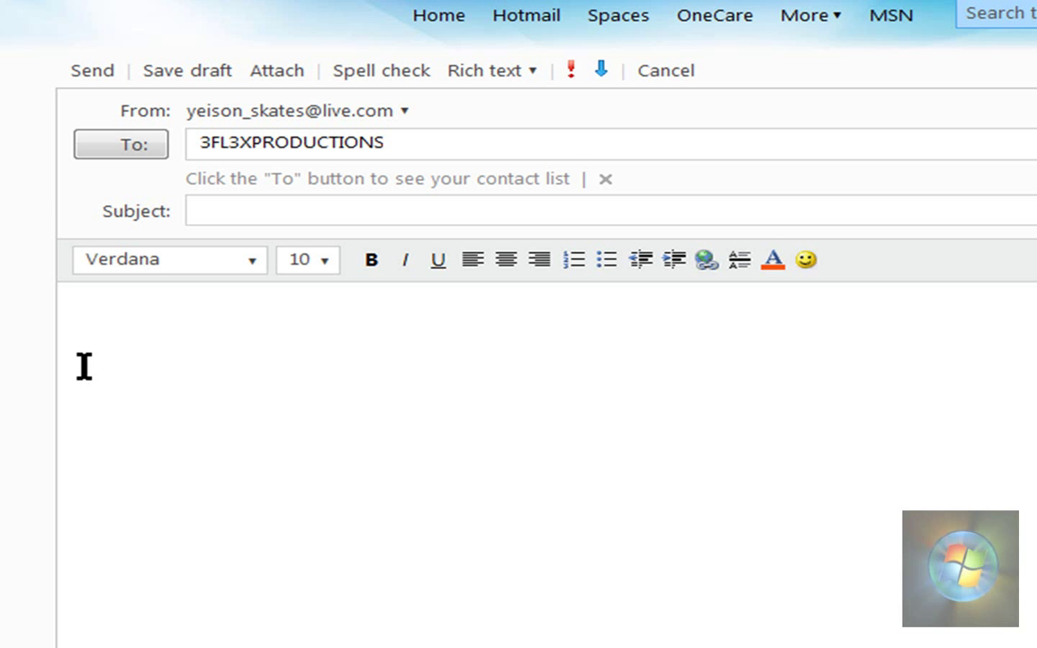
Step: Type and select 3FLEXPRODUCTIONS in the body, then cancel the empty hyperlink box
left_click(166, 359)
type("3FLEXPRODUC")
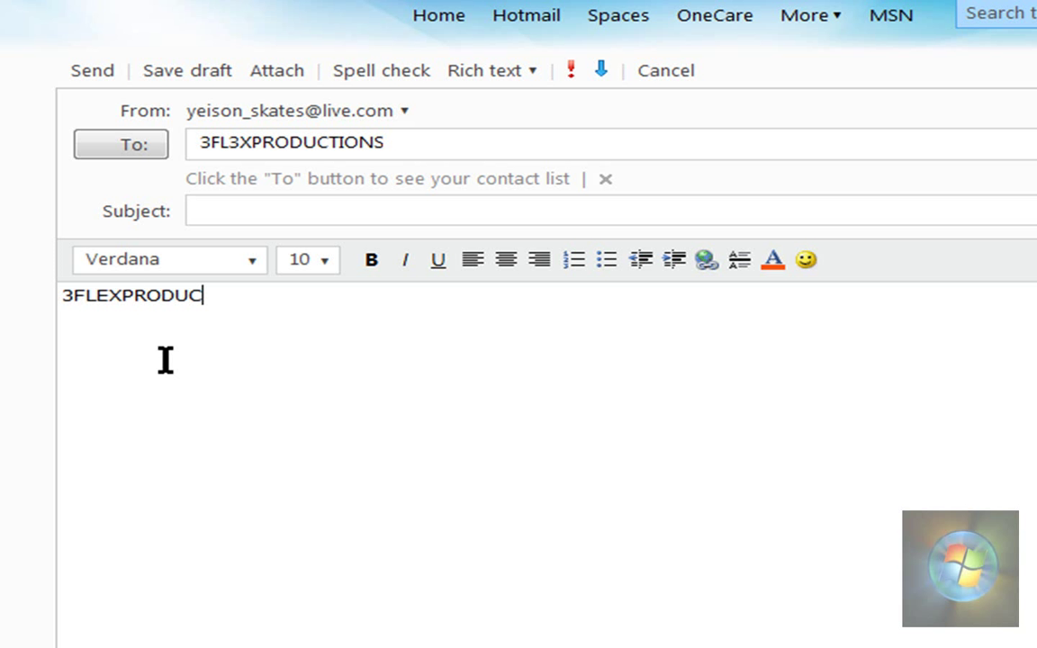
type("TIONS")
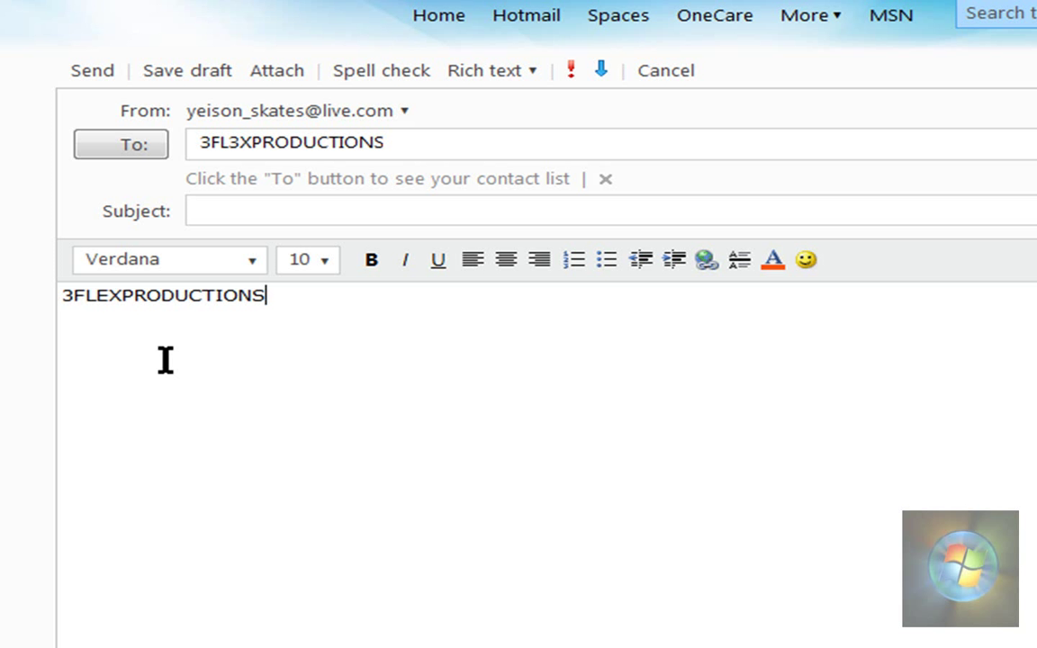
left_click_drag(281, 295, 52, 296)
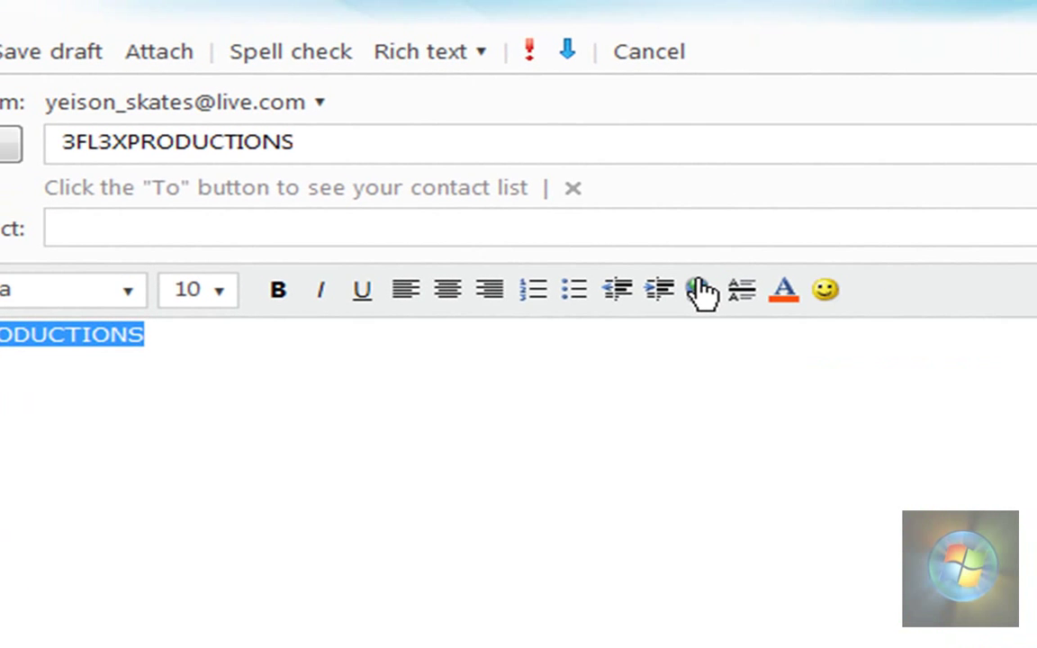
left_click(699, 289)
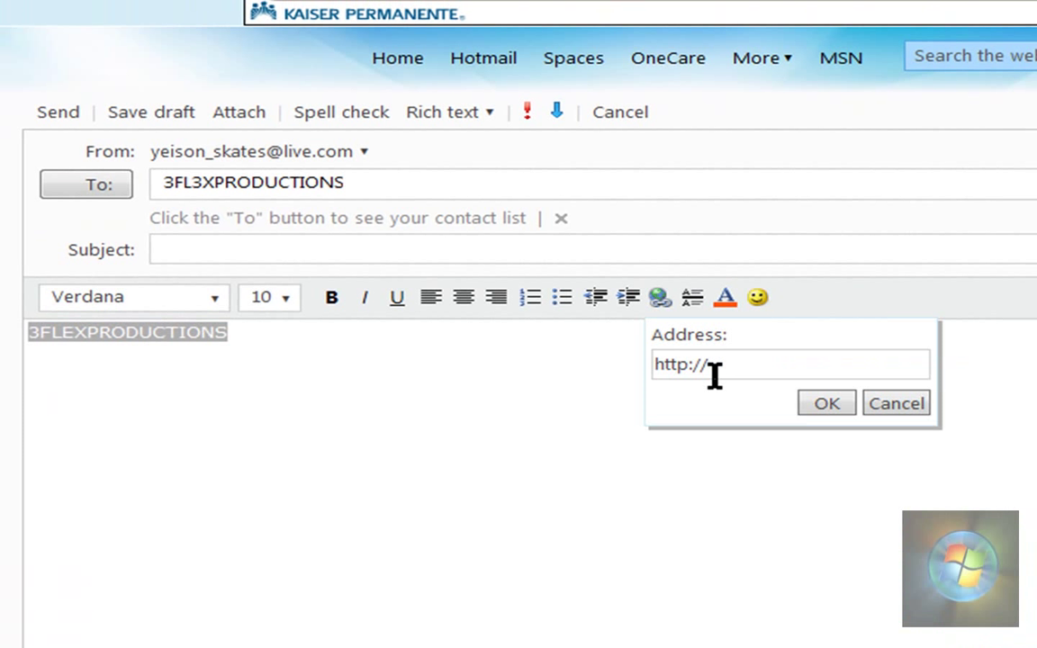
left_click_drag(711, 364, 640, 365)
key("BackSpace")
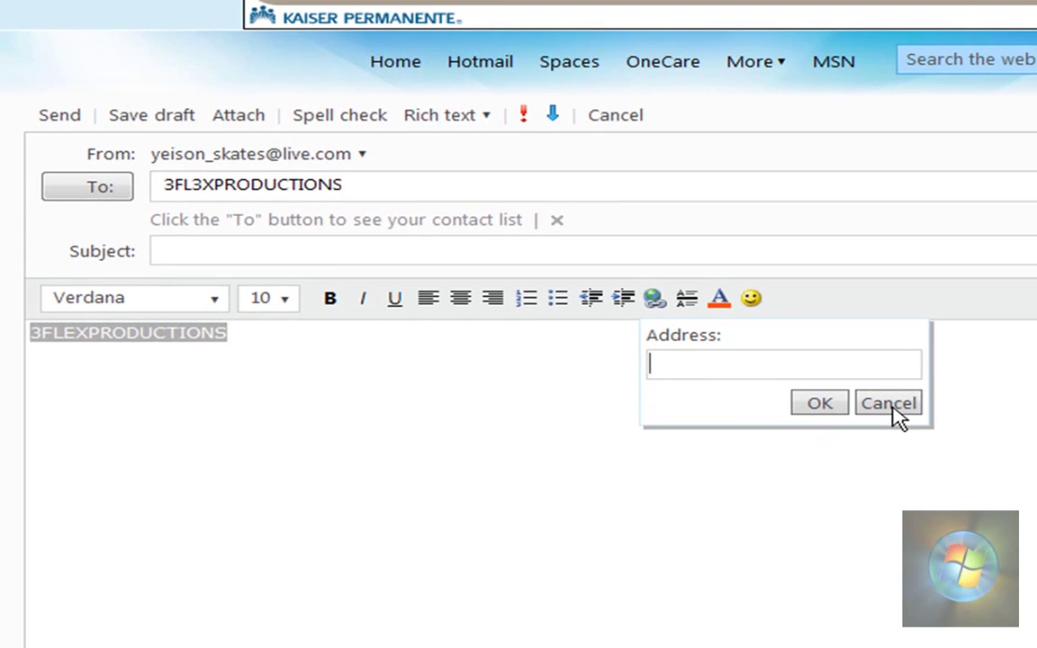
left_click(888, 404)
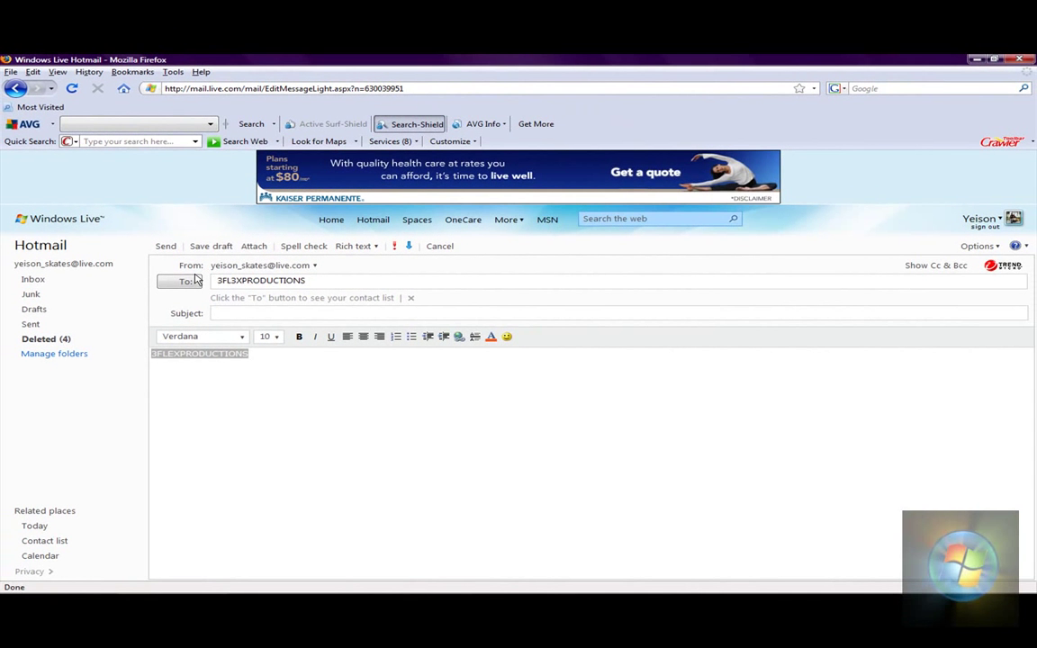
Step: Open the 3FL3XPRODUCTIONS YouTube channel in a new tab via Most Visited
key("ctrl+t")
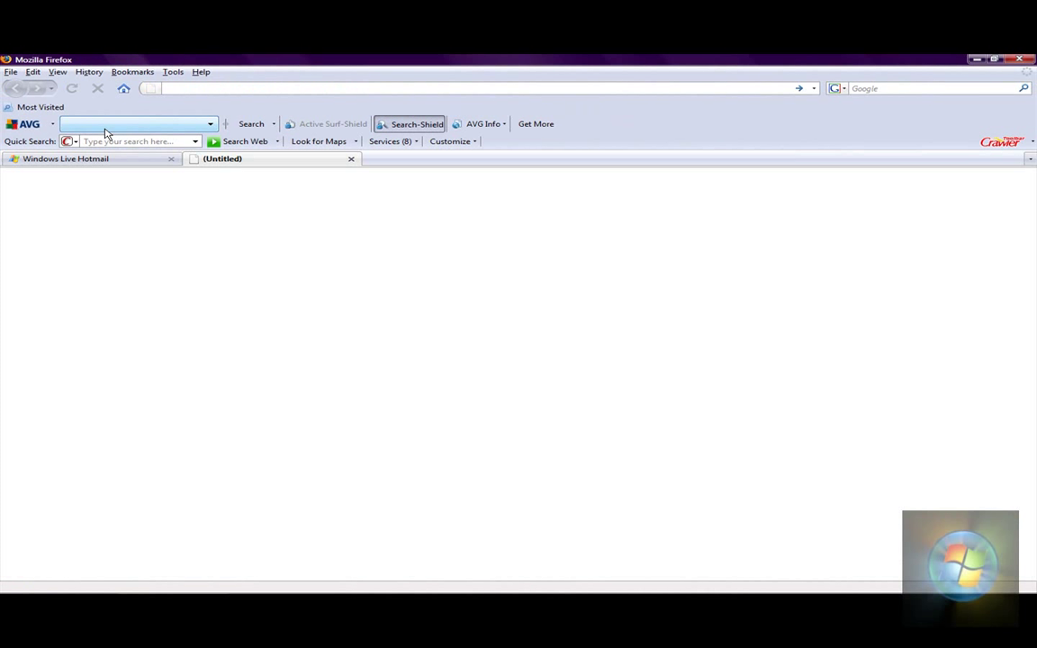
left_click(38, 107)
left_click(56, 175)
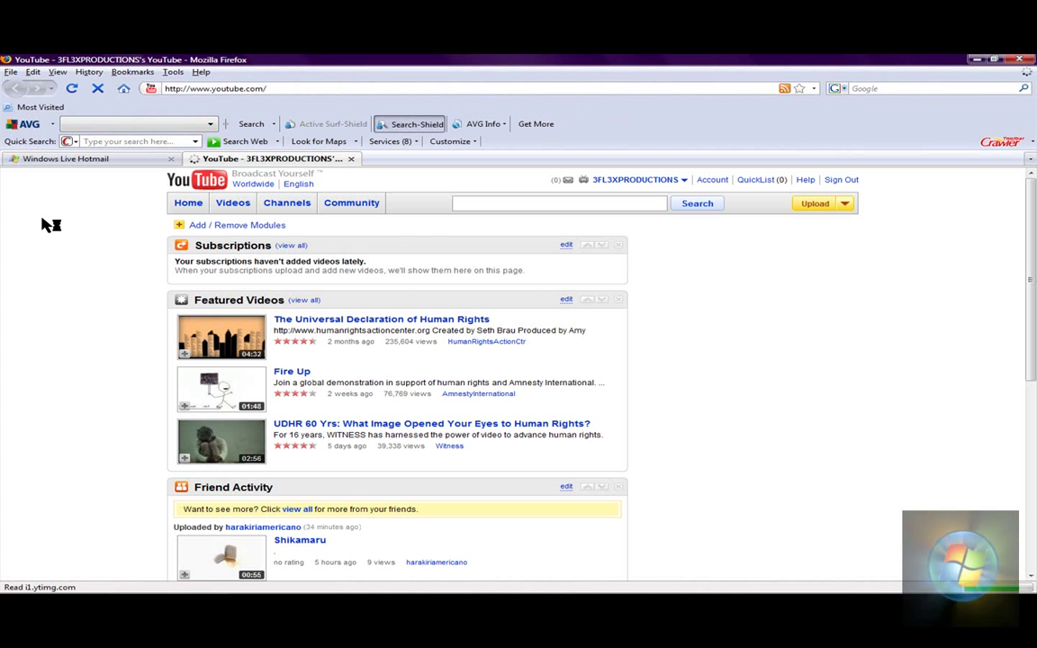
left_click(617, 182)
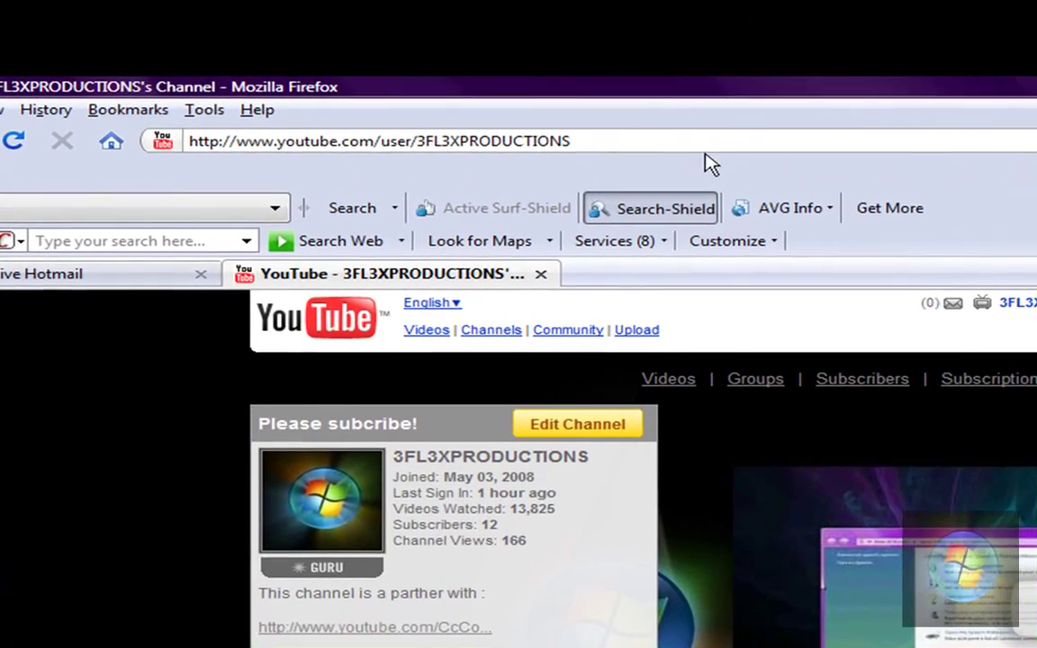
Step: Copy the channel's web address from the address bar
left_click(661, 147)
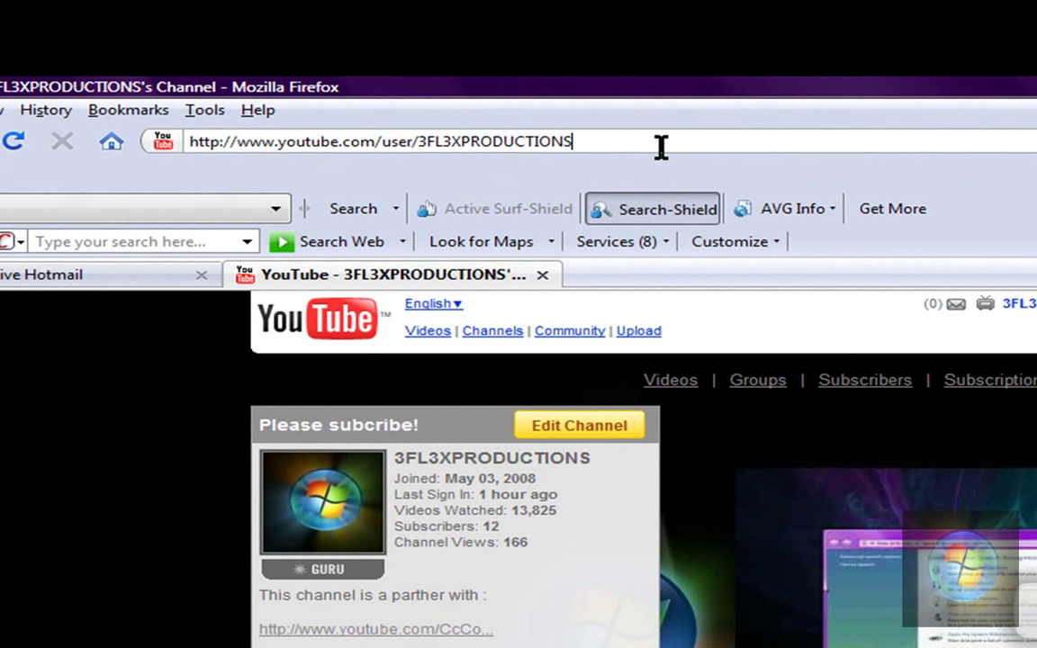
double_click(661, 147)
left_click_drag(660, 147, 180, 146)
right_click(356, 142)
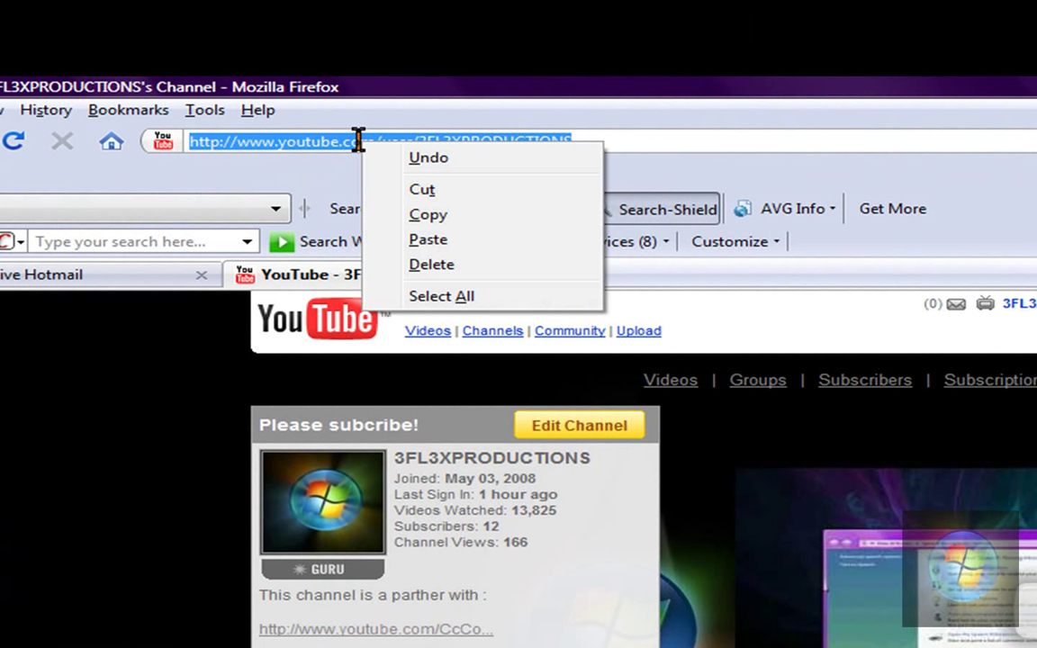
left_click(392, 191)
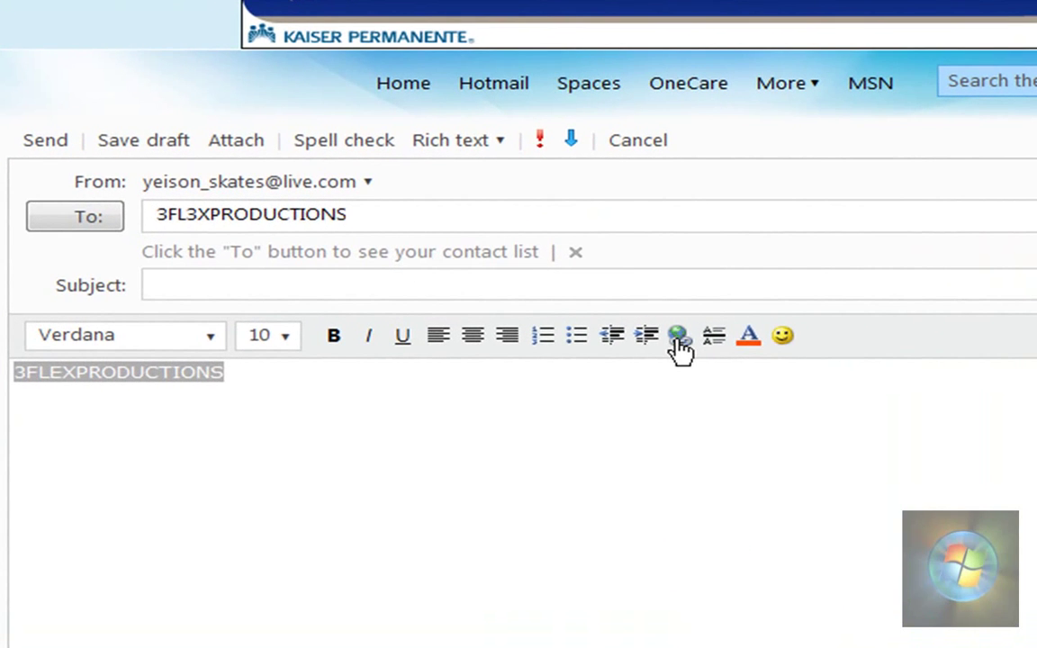
Step: Link the 3FLEXPRODUCTIONS text to the pasted YouTube channel URL
left_click(679, 340)
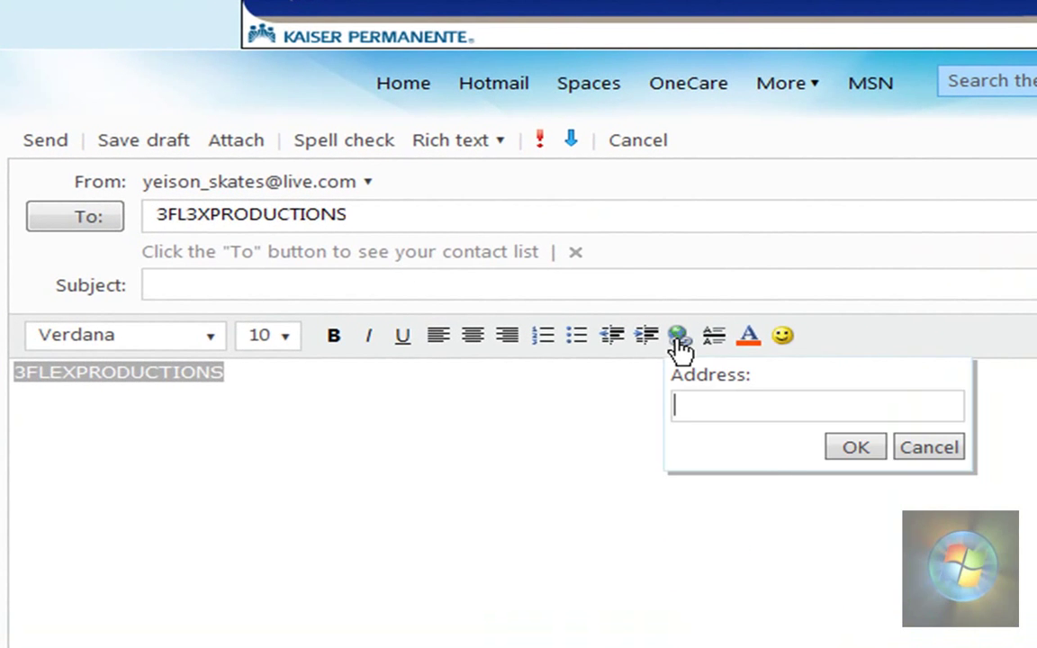
right_click(726, 406)
left_click(789, 518)
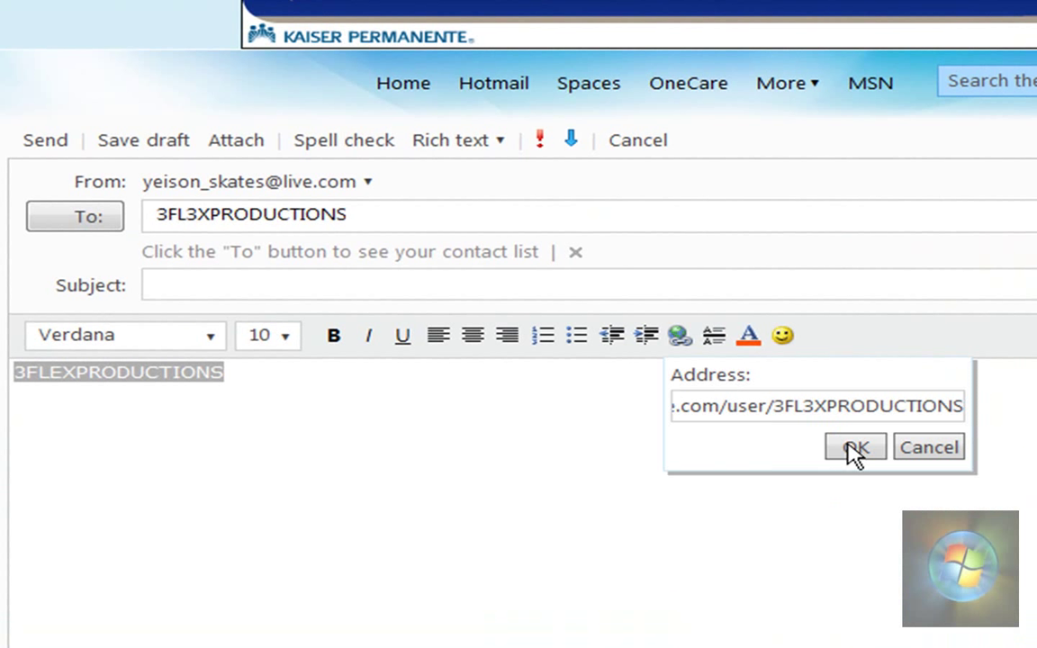
left_click(850, 447)
left_click(377, 417)
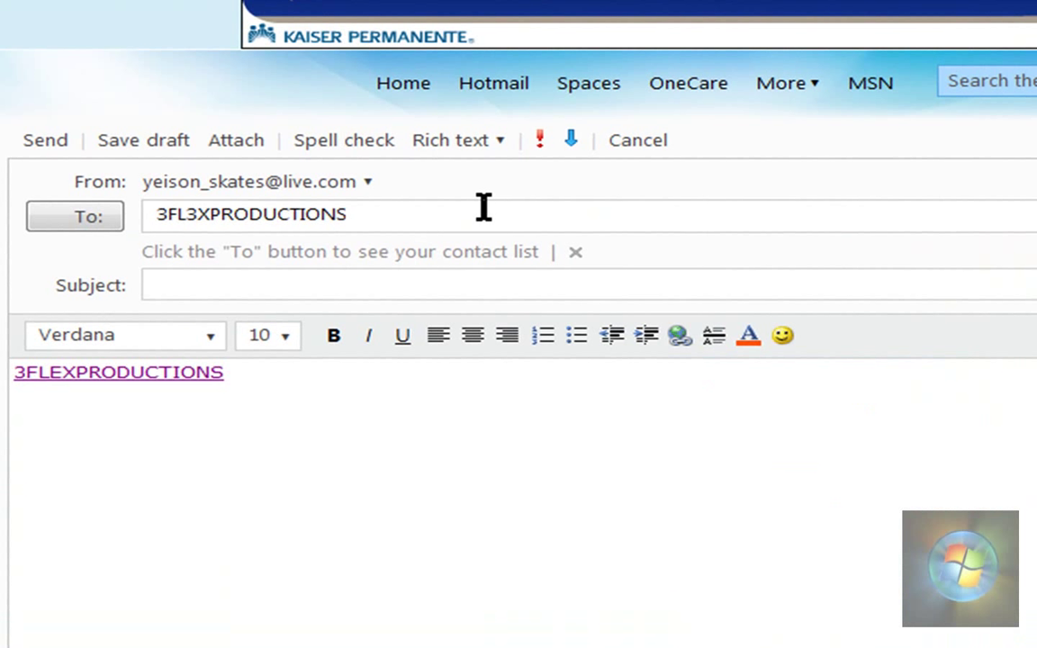
left_click(499, 144)
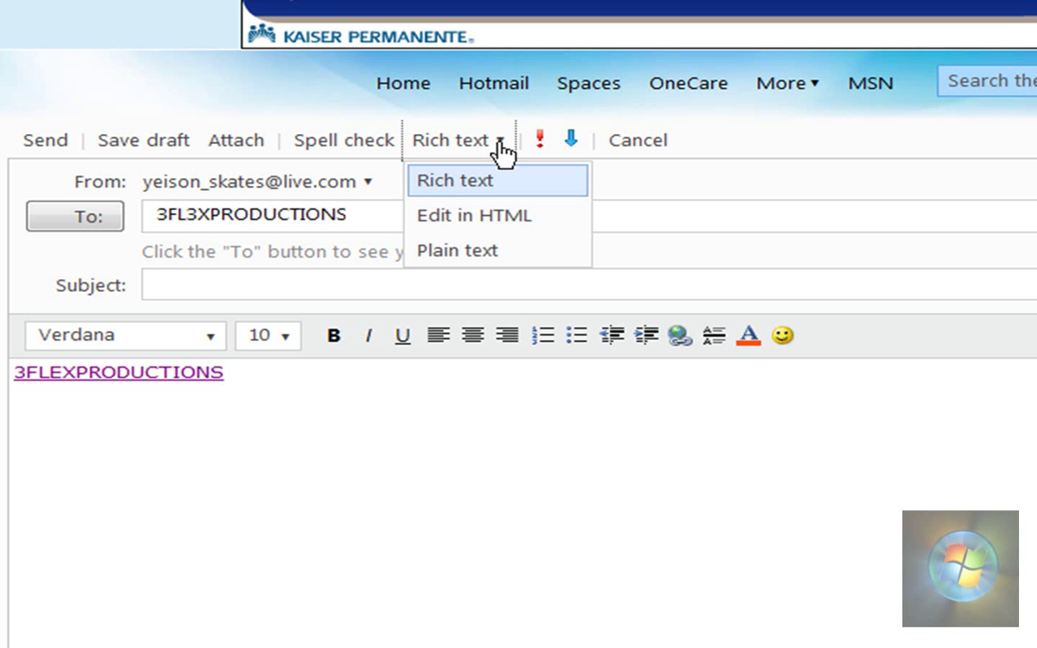
Step: Switch the message to Edit in HTML and copy the anchor-tag line
left_click(502, 236)
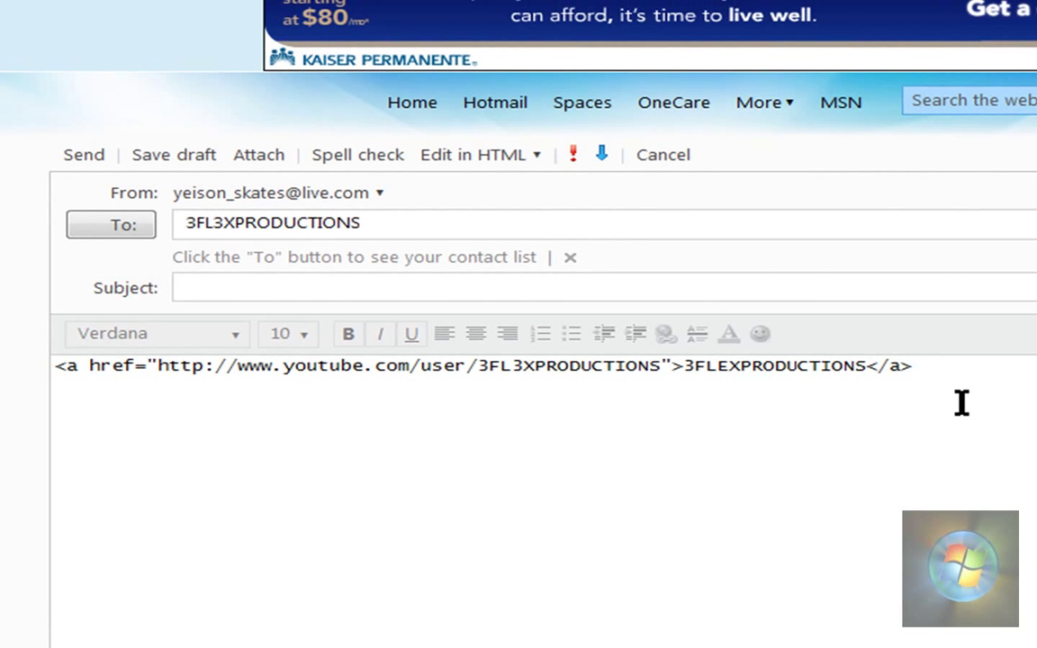
mouse_move(944, 375)
left_mouse_down()
mouse_move(68, 403)
mouse_move(49, 393)
left_mouse_up()
right_click(167, 367)
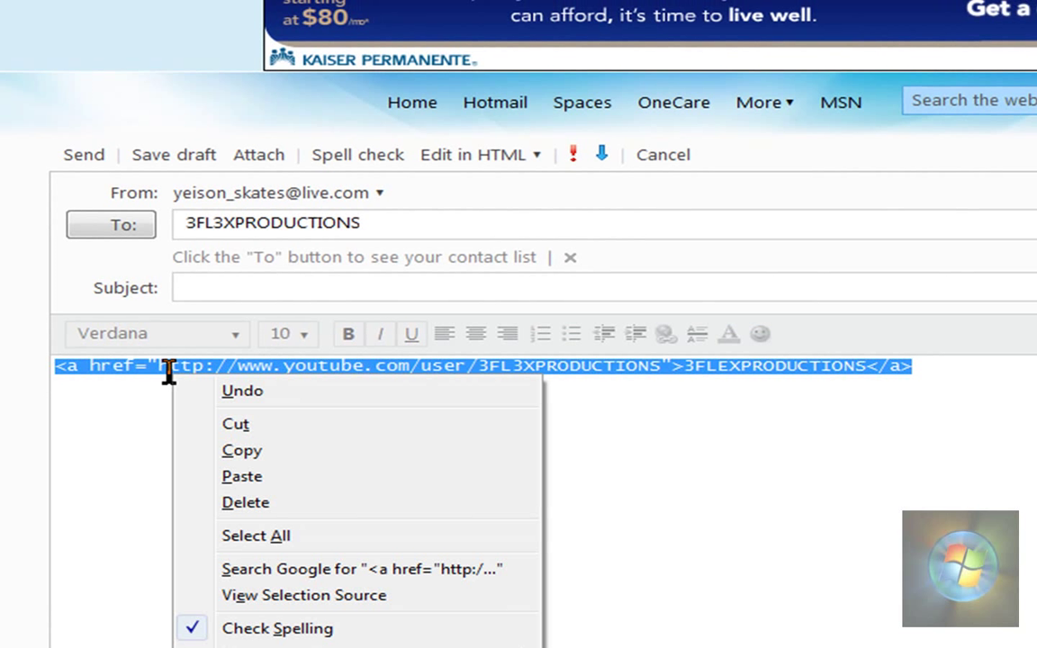
left_click(256, 450)
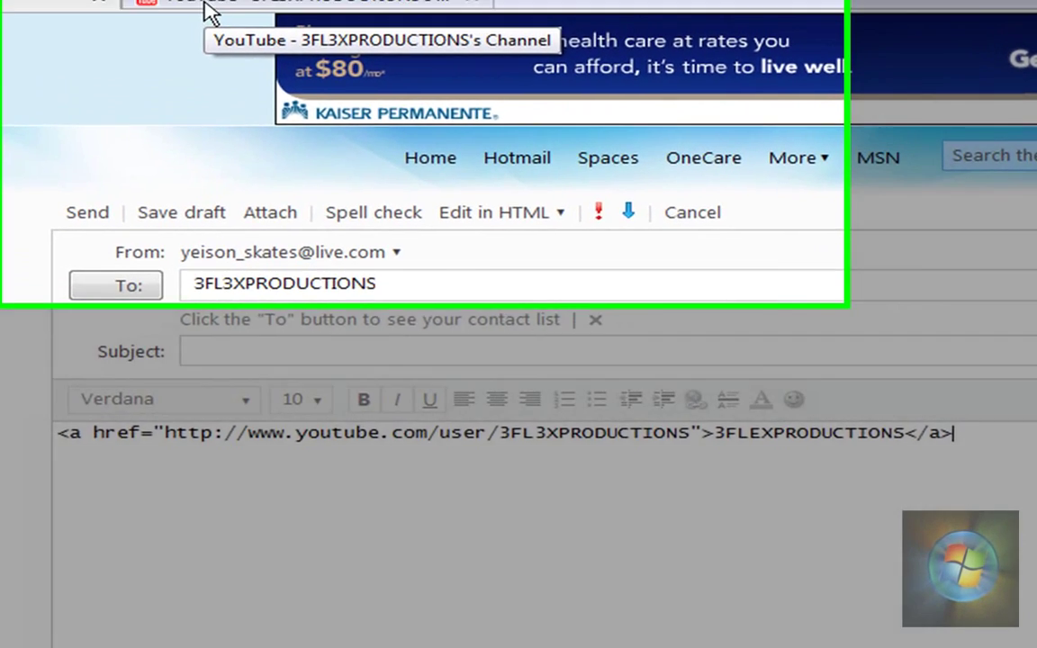
Step: Load myspace.com in the YouTube channel tab
left_click(225, 132)
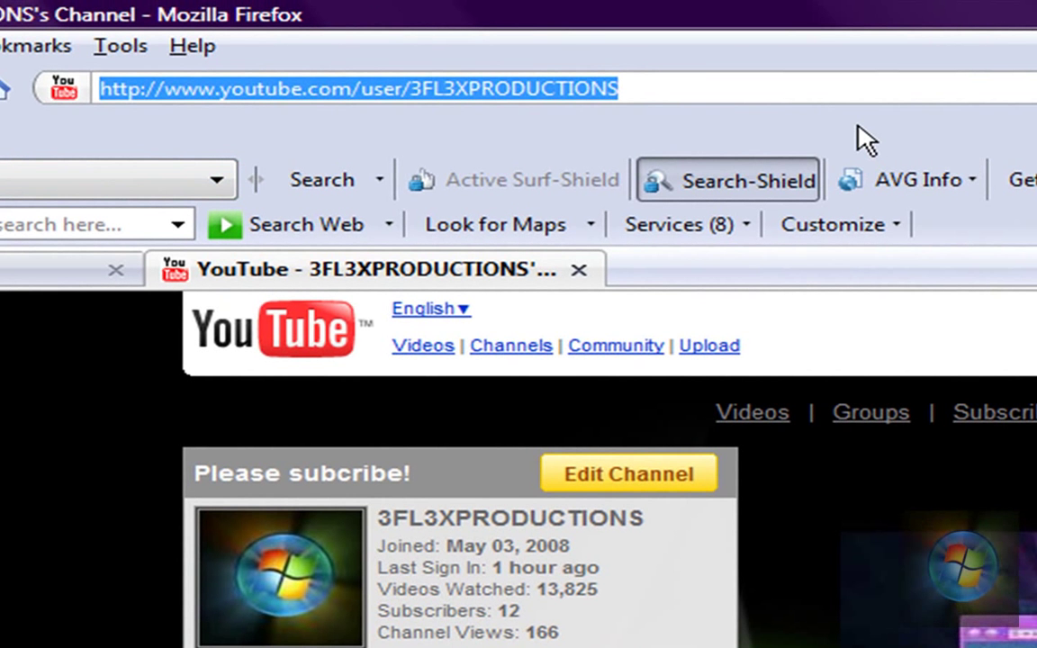
key("BackSpace")
type("myspa")
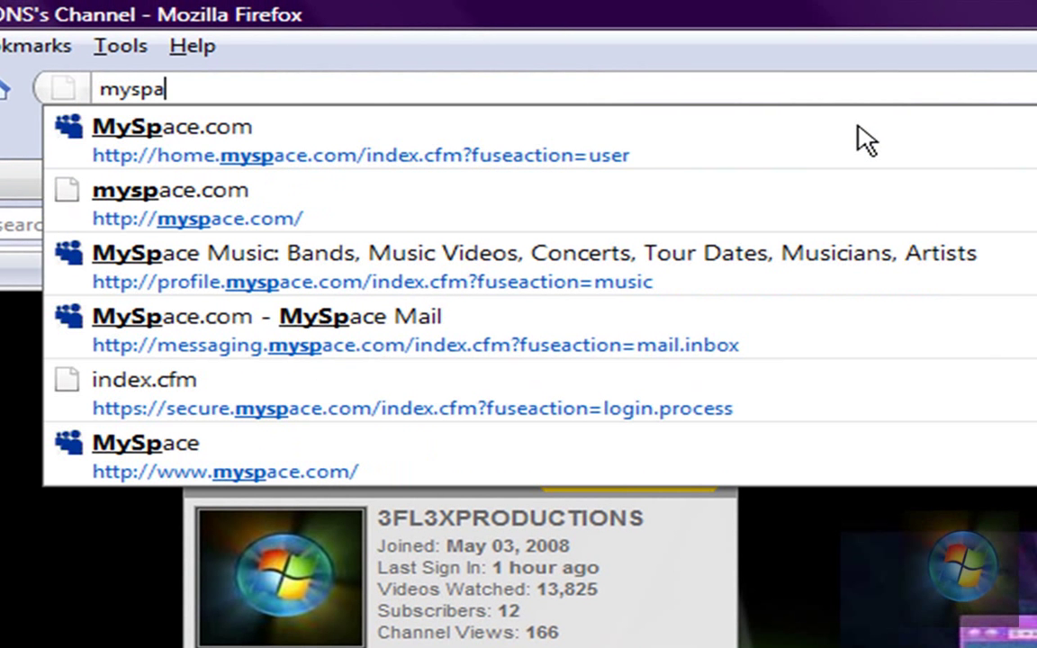
type("ce.com")
key("Return")
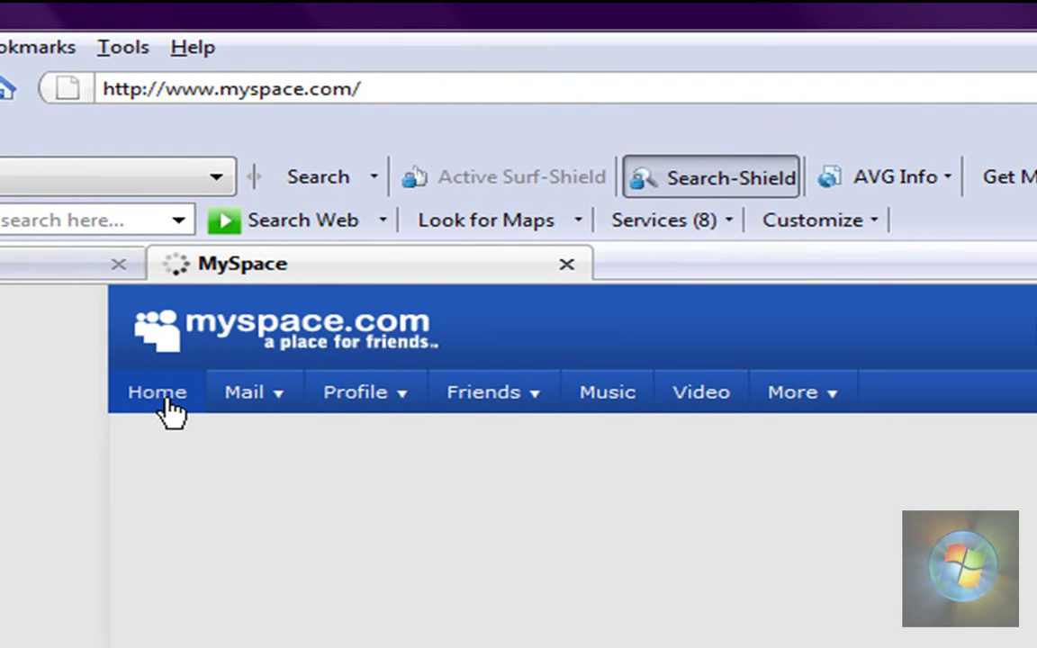
Step: Go to the MySpace home page and scroll down to Bulletin Space
left_click(161, 405)
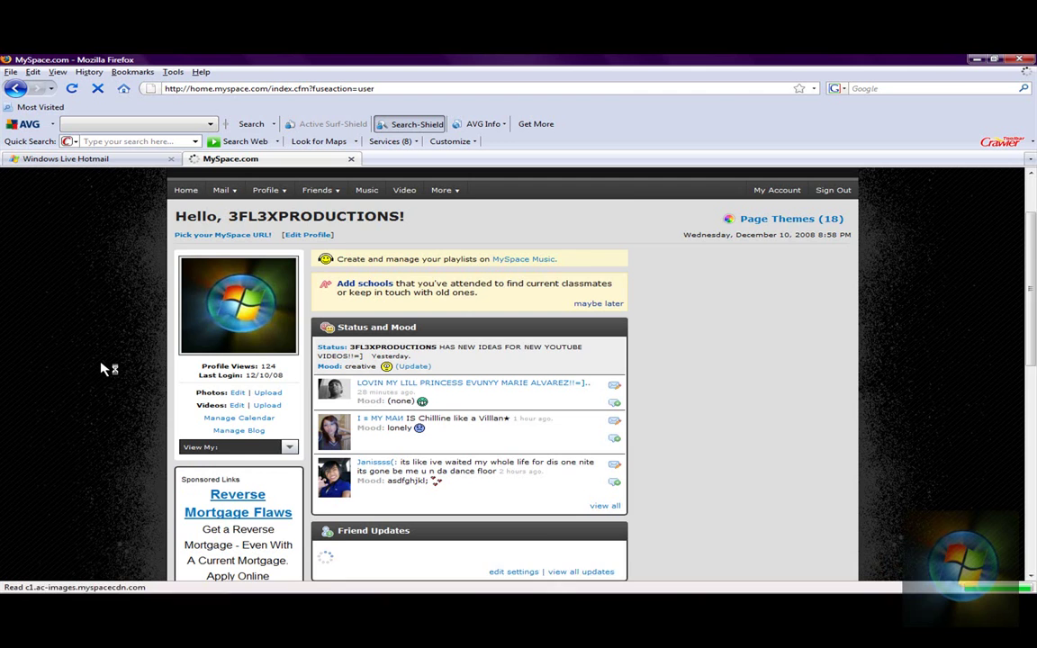
scroll(105, 368, "down", 5)
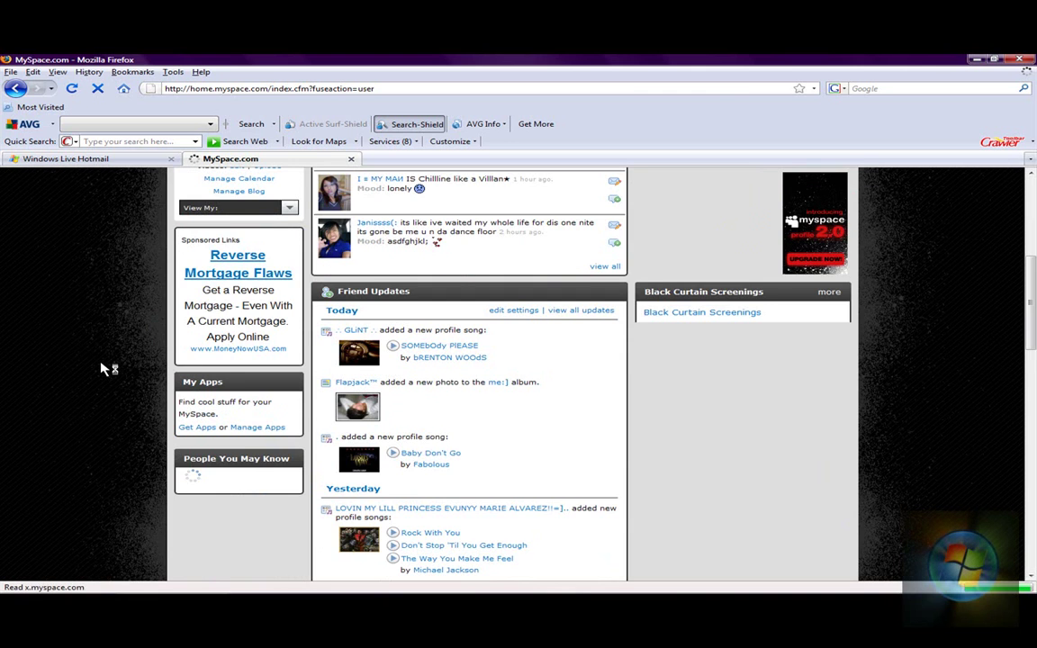
scroll(105, 369, "down", 5)
scroll(105, 378, "down", 2)
scroll(105, 387, "down", 5)
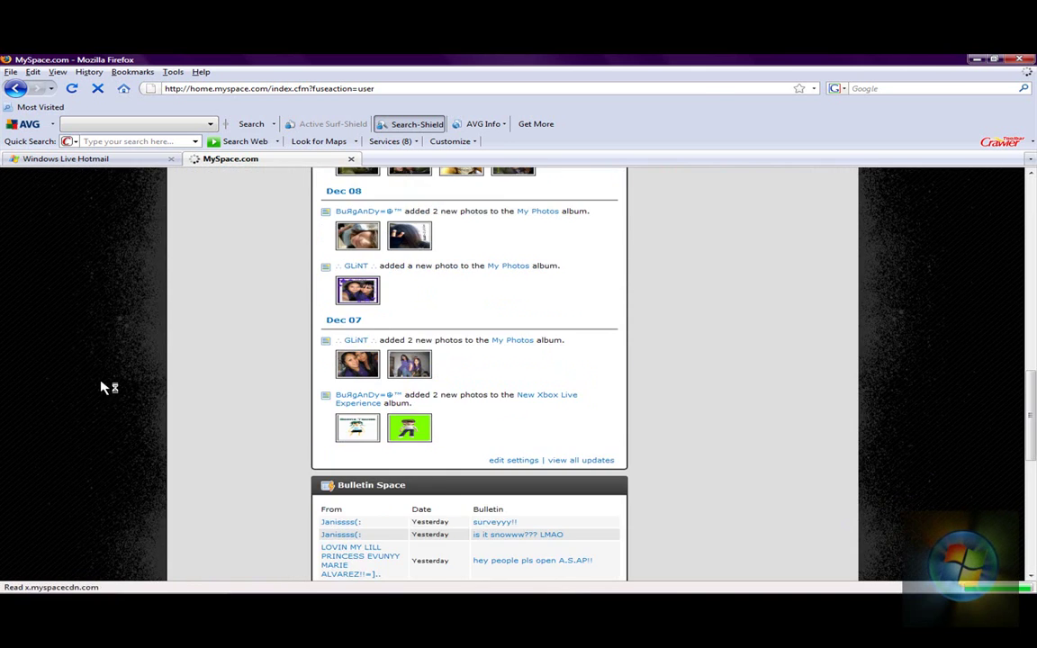
scroll(135, 413, "up", 5)
scroll(139, 417, "up", 5)
scroll(139, 423, "up", 3)
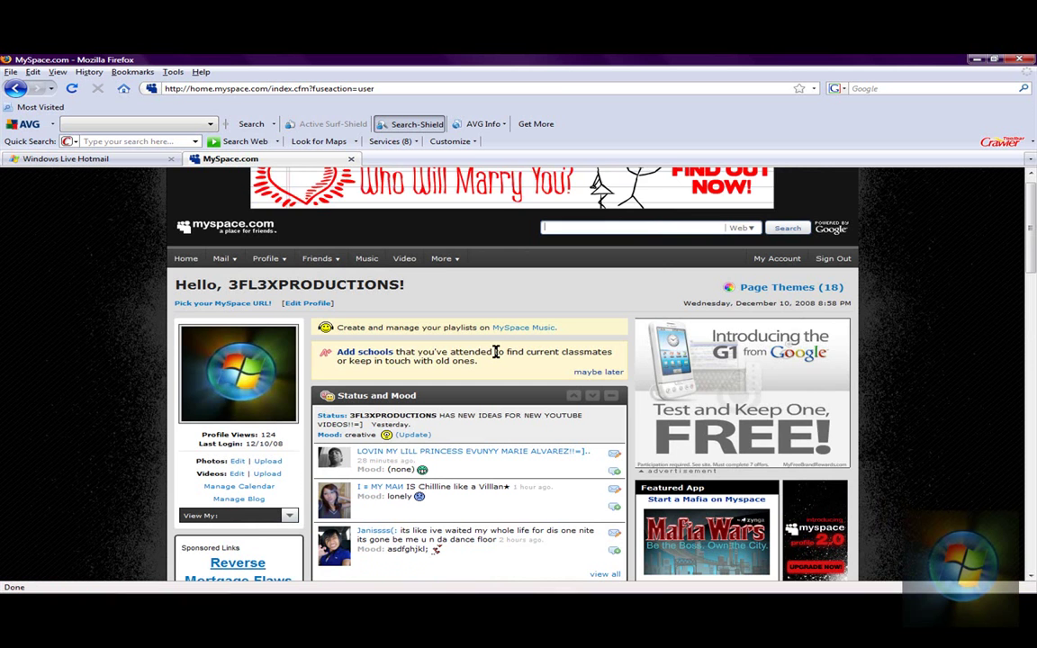
scroll(123, 438, "down", 3)
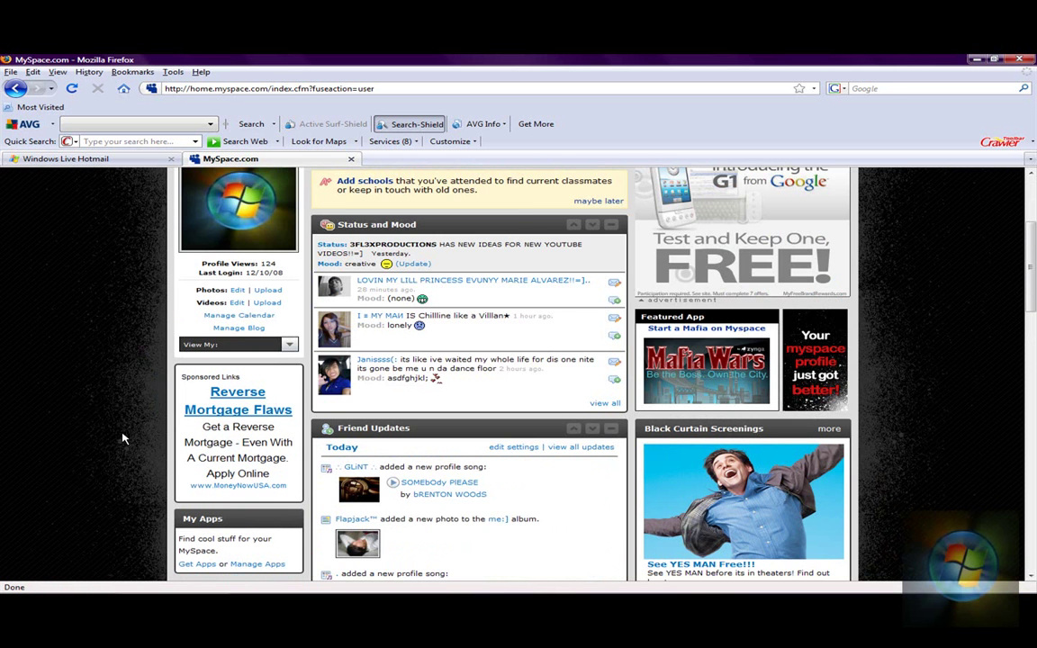
scroll(77, 481, "down", 4)
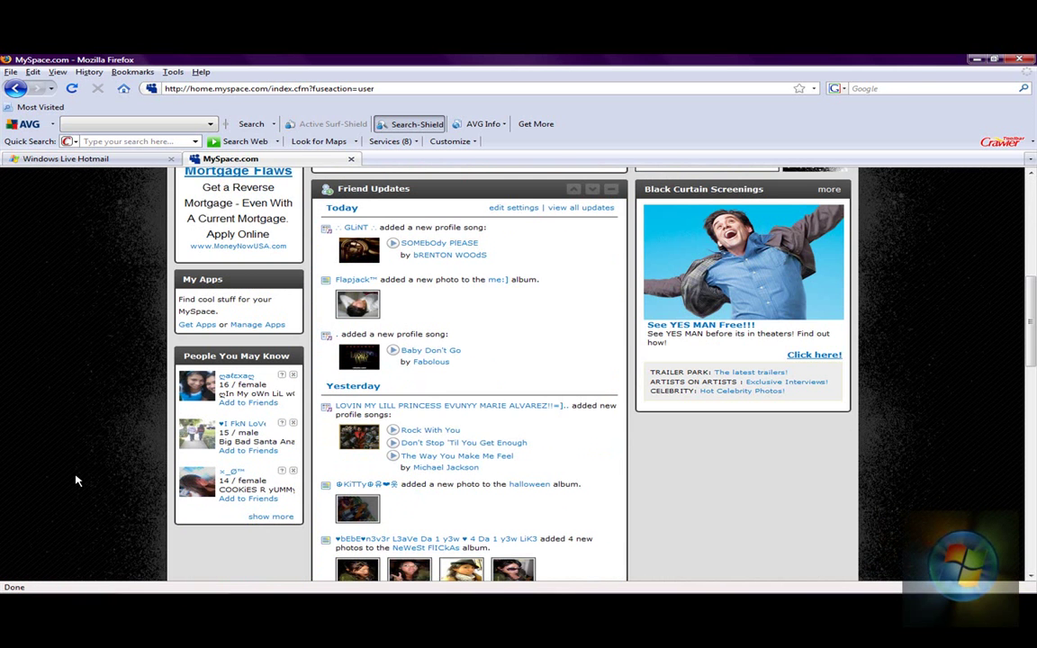
scroll(483, 468, "down", 4)
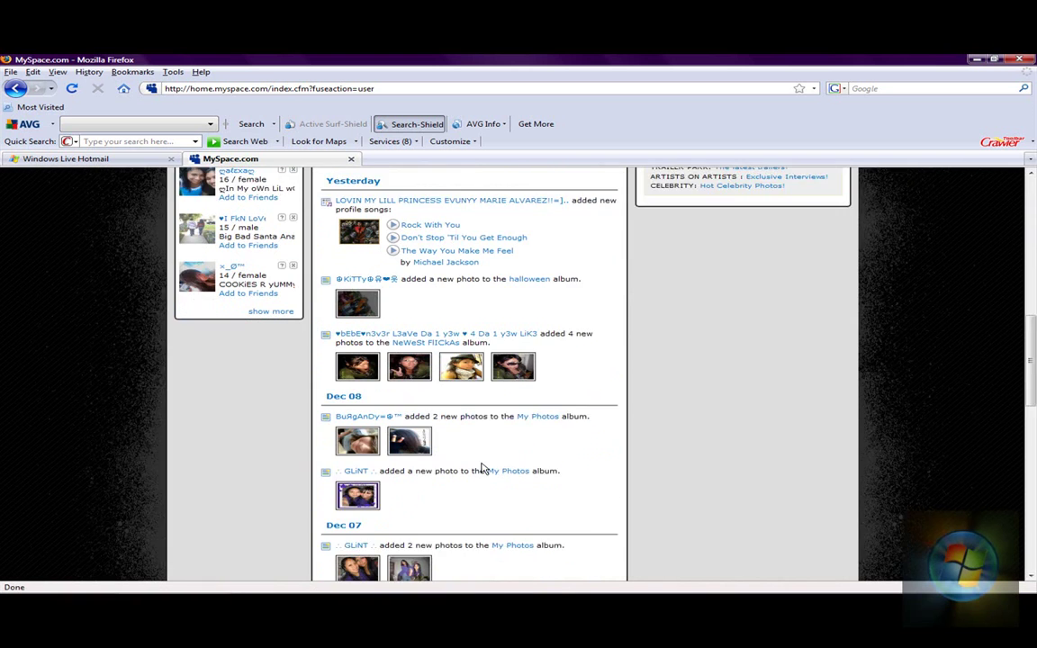
scroll(164, 501, "up", 10)
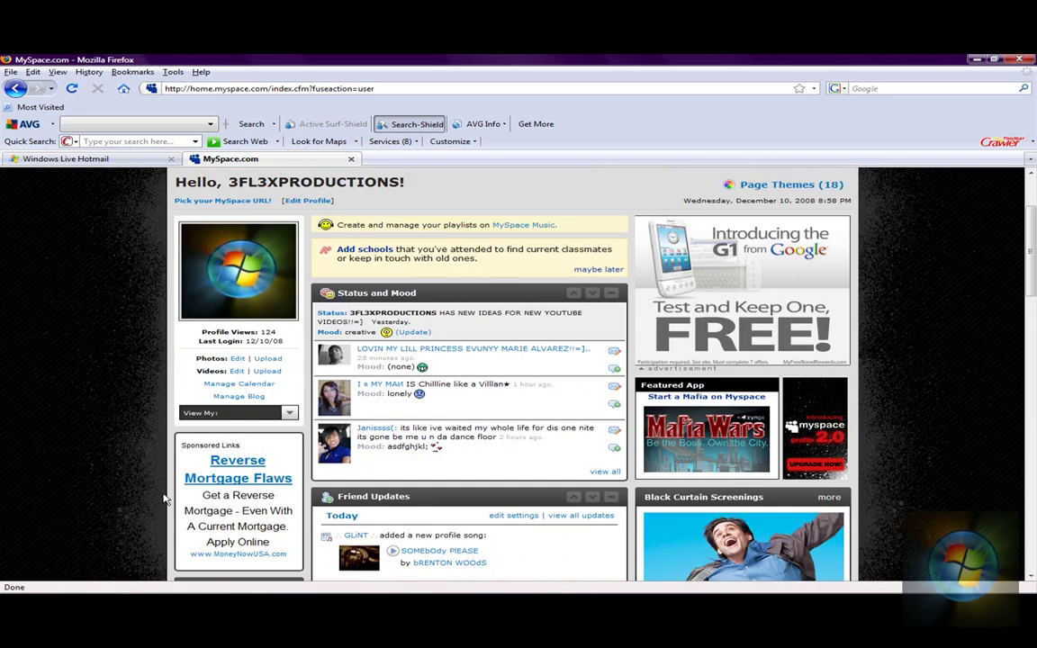
scroll(164, 501, "up", 2)
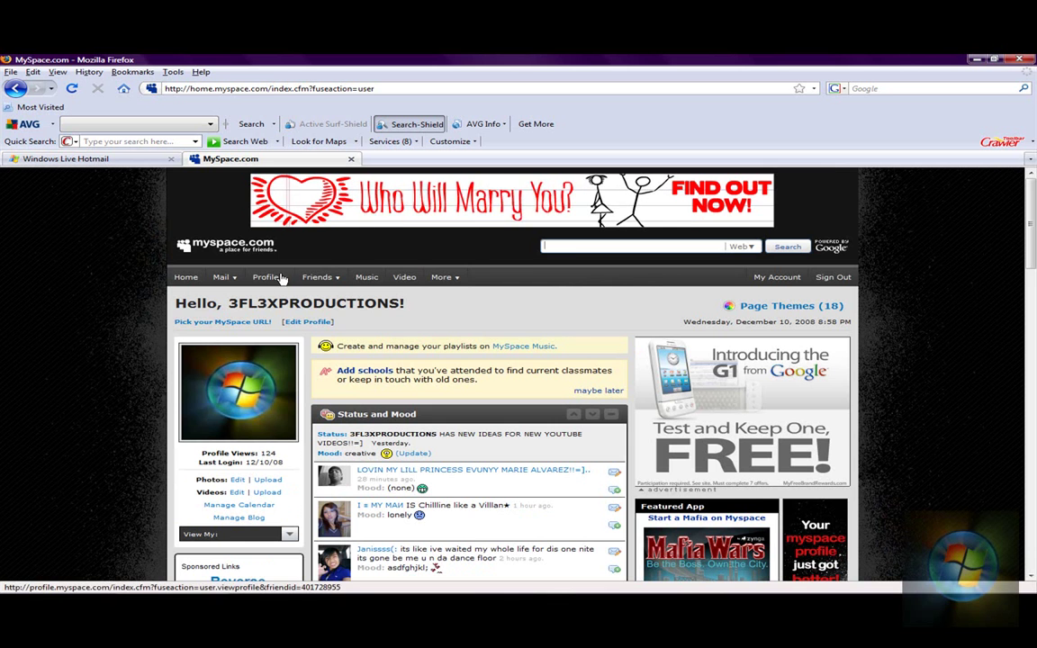
scroll(454, 425, "down", 5)
scroll(454, 425, "down", 5)
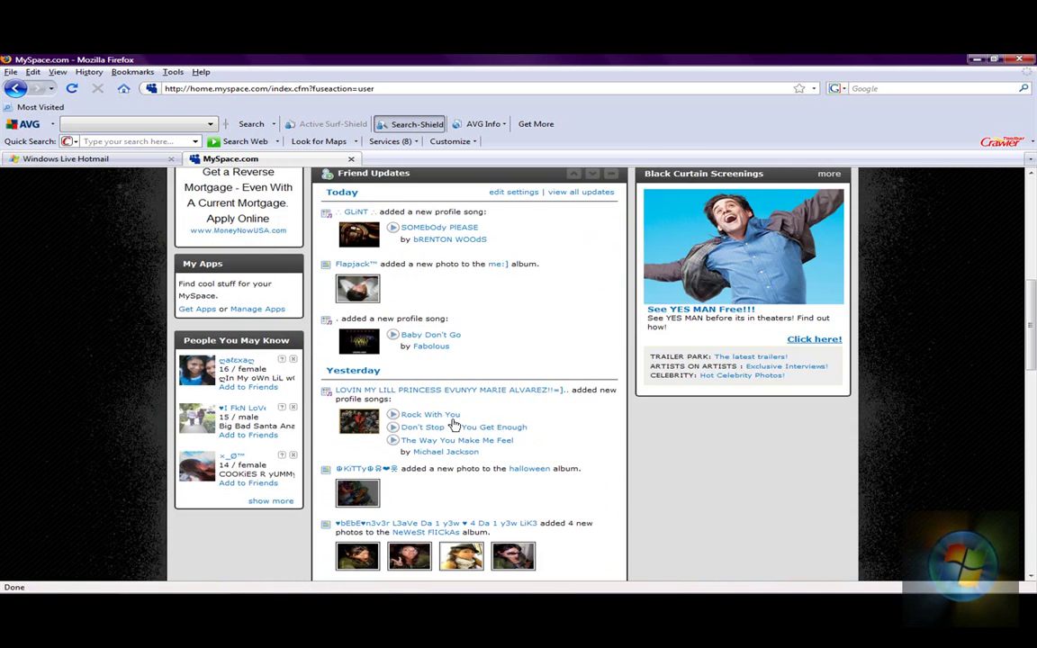
scroll(514, 467, "down", 4)
scroll(515, 484, "down", 4)
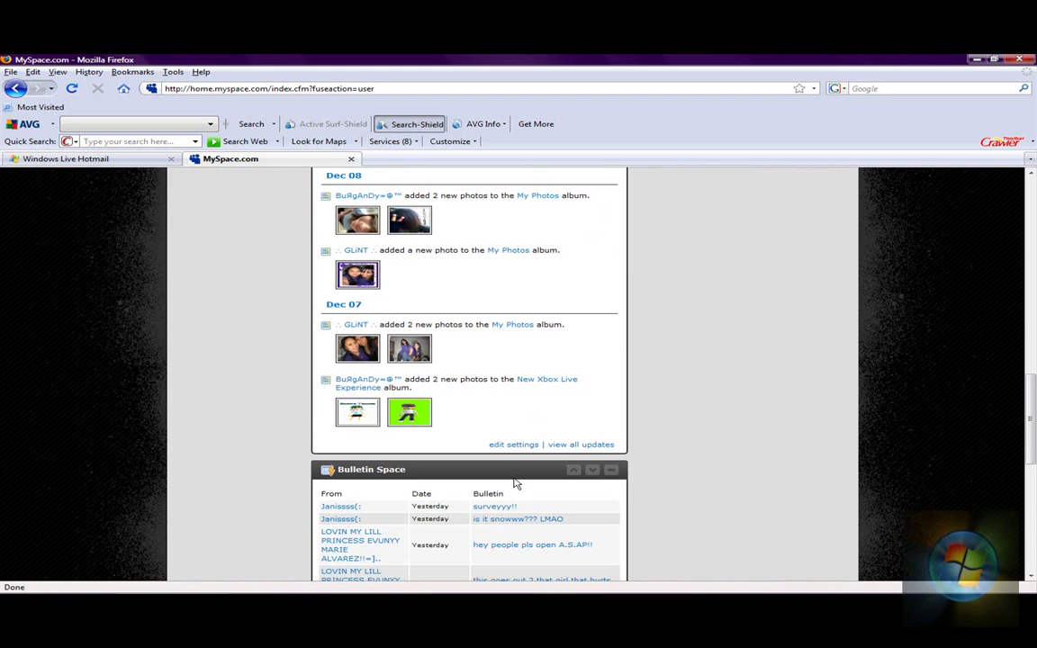
scroll(515, 484, "down", 5)
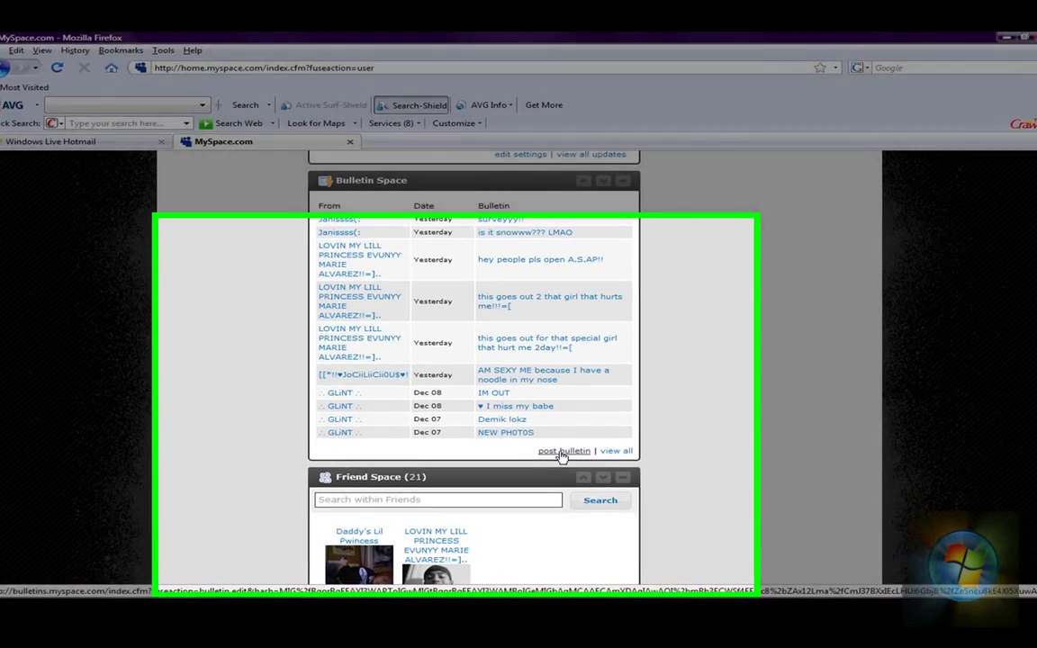
Step: Post a bulletin with subject fghgh and the pasted link HTML as its body
left_click(558, 456)
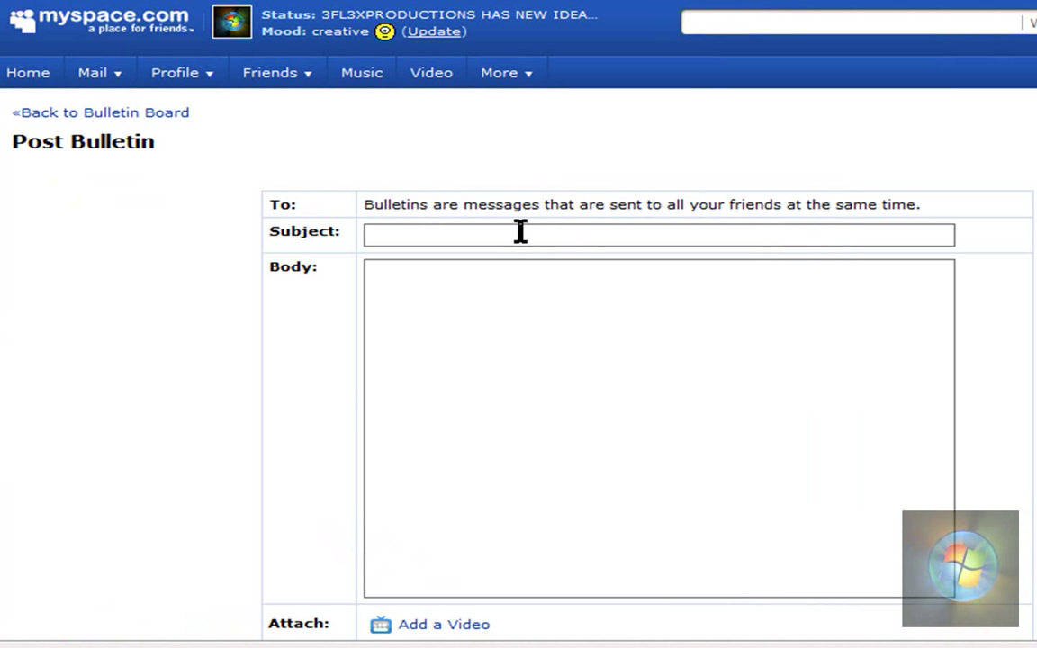
type("fghgh")
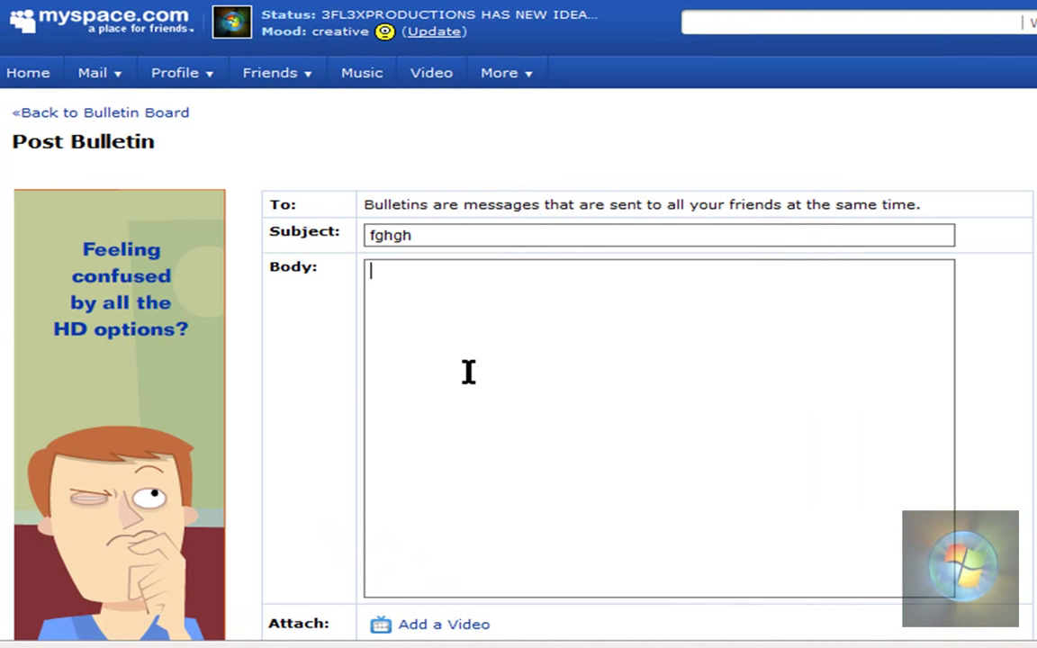
right_click(468, 371)
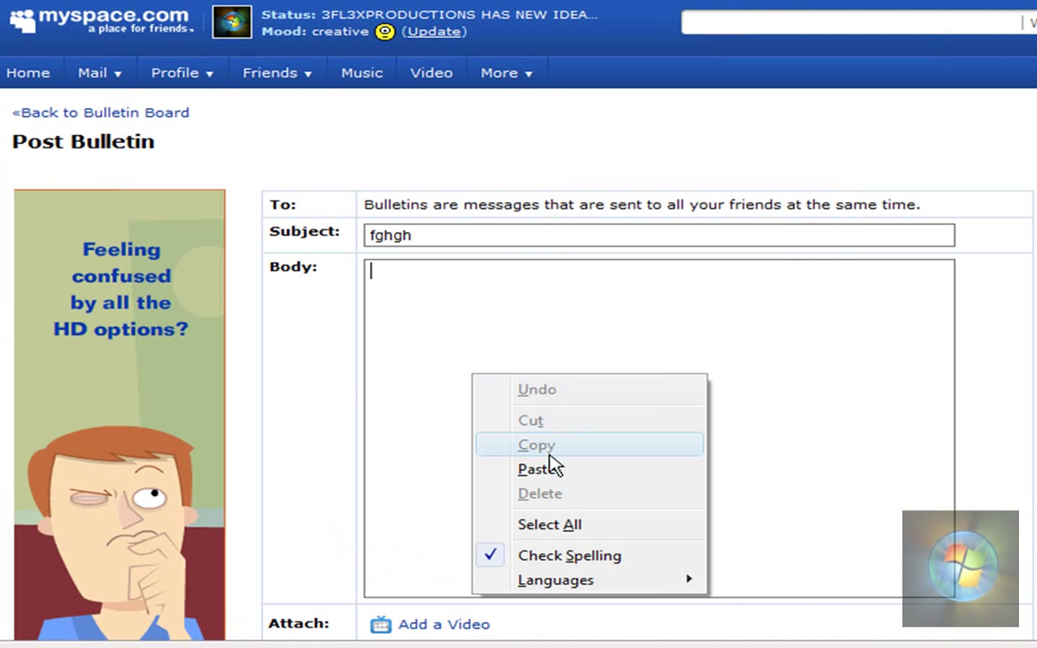
left_click(546, 479)
scroll(375, 507, "down", 1)
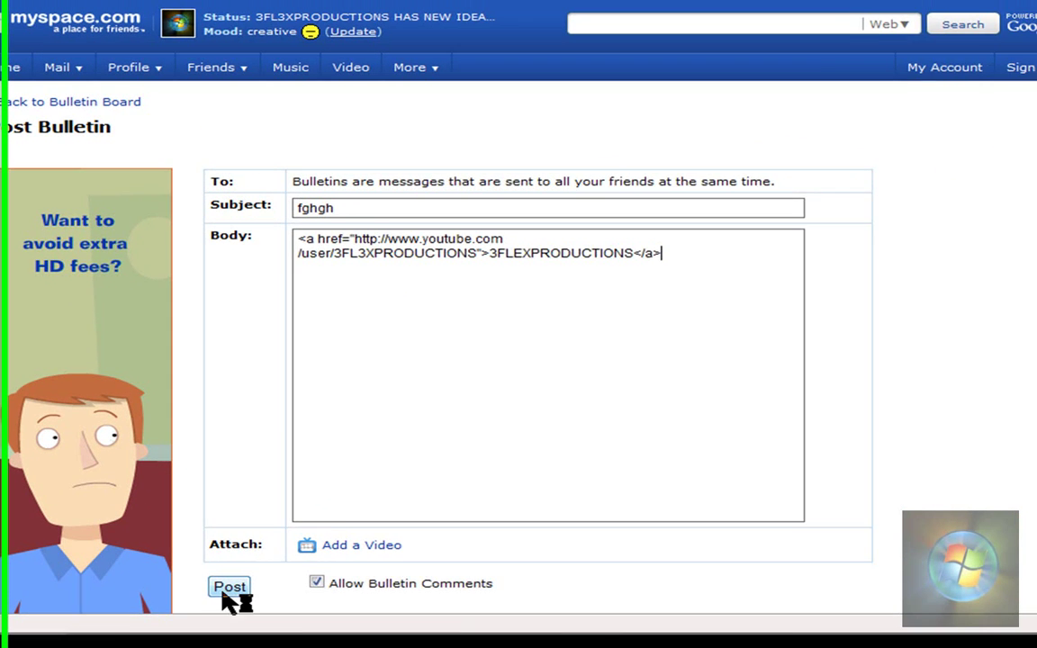
left_click(288, 612)
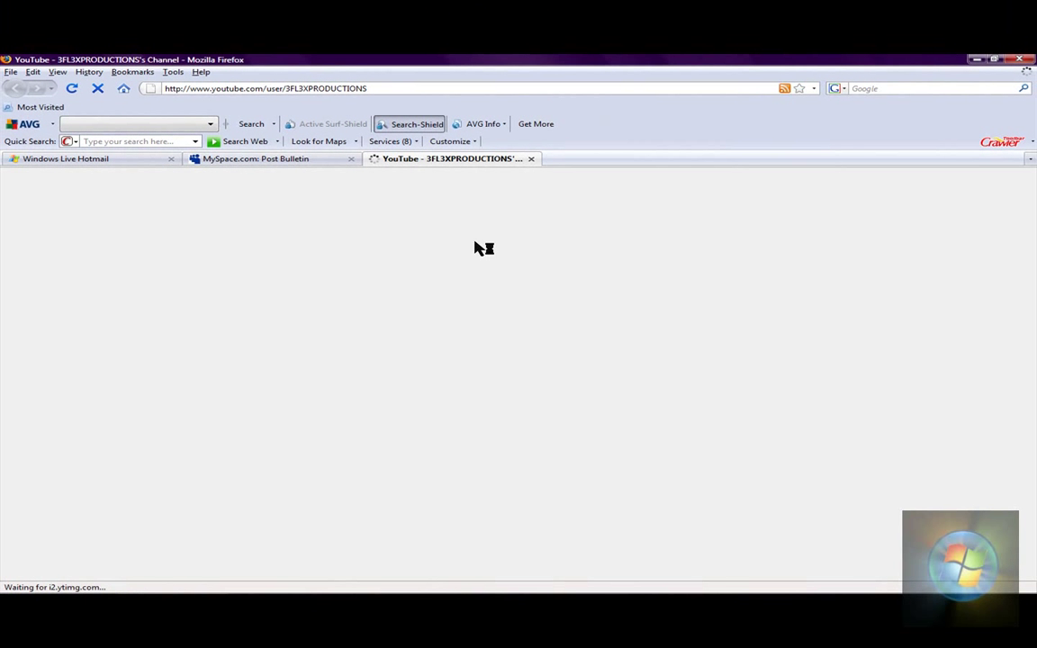
Step: Test the link on the Confirm Bulletin page, then close the YouTube tab
scroll(383, 439, "down", 2)
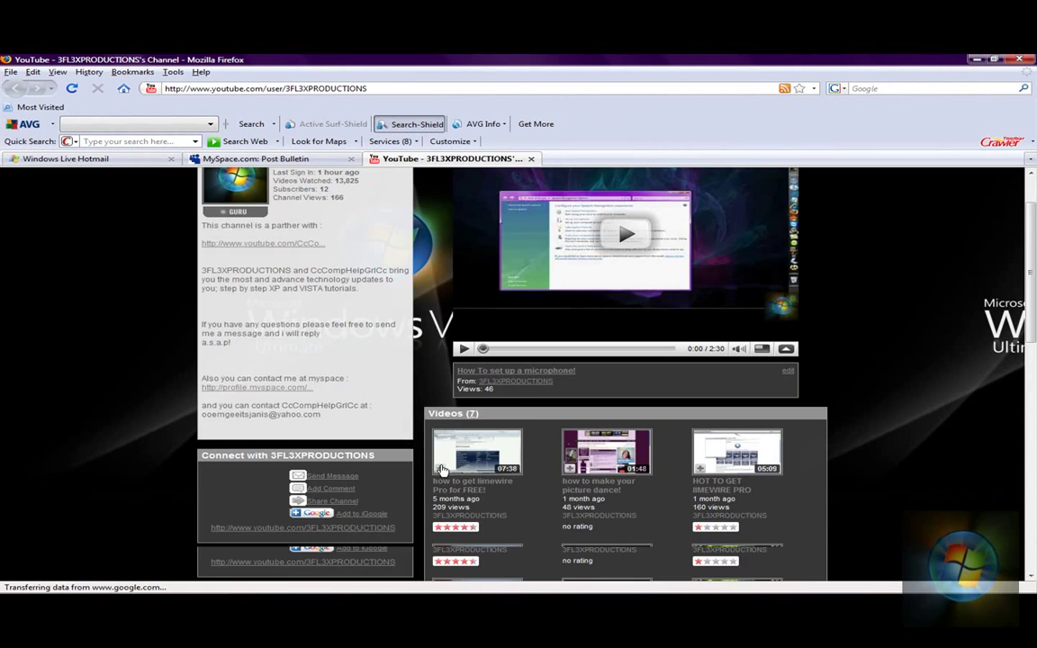
scroll(386, 450, "down", 8)
scroll(394, 477, "down", 8)
scroll(490, 236, "up", 10)
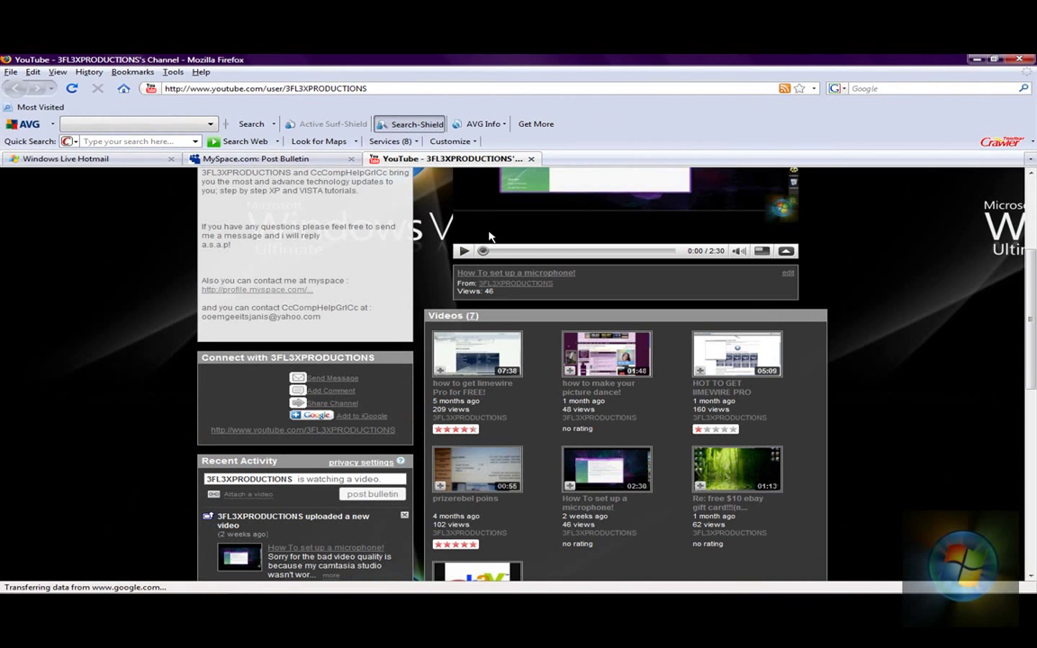
left_click(532, 159)
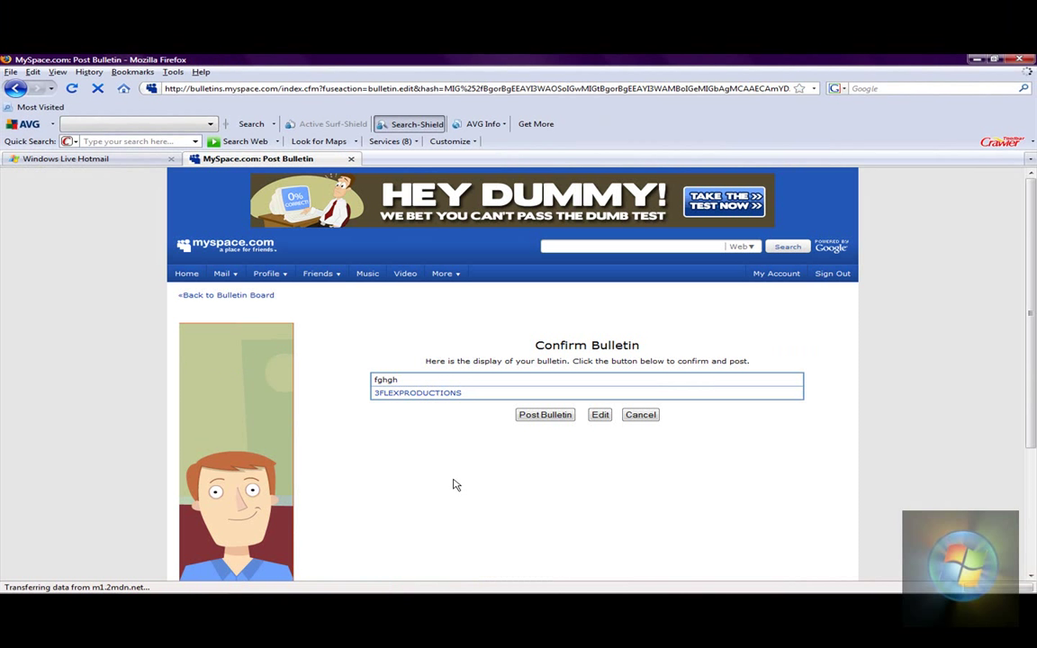
Step: Review the 3FL3XPRODUCTIONS profile page and start a new message to it
left_click(260, 273)
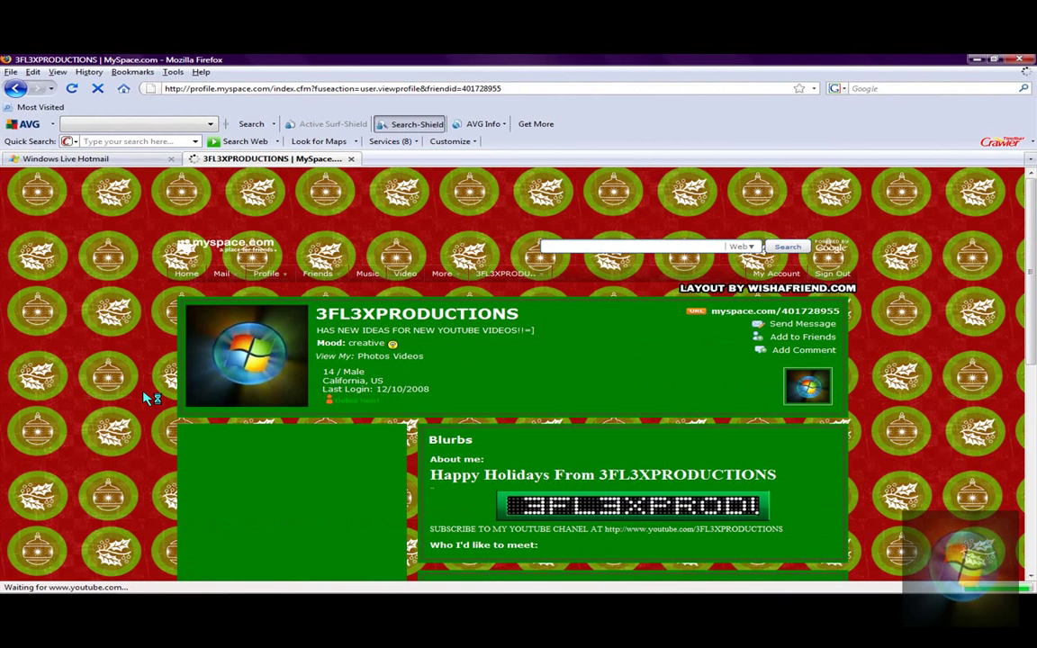
scroll(140, 326, "down", 4)
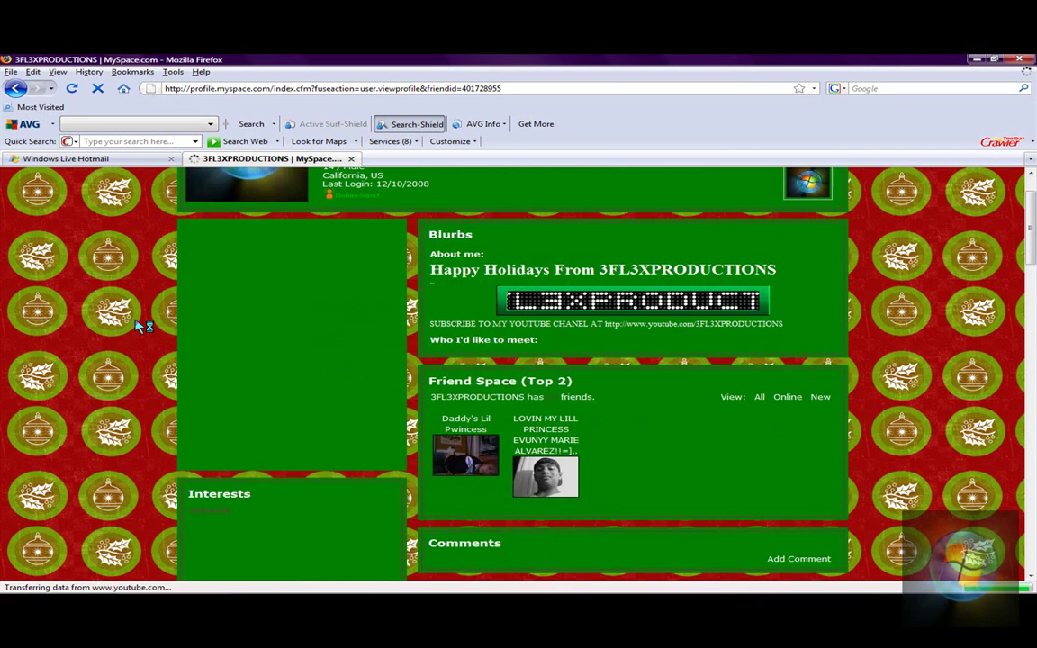
scroll(148, 324, "down", 1)
scroll(149, 324, "up", 4)
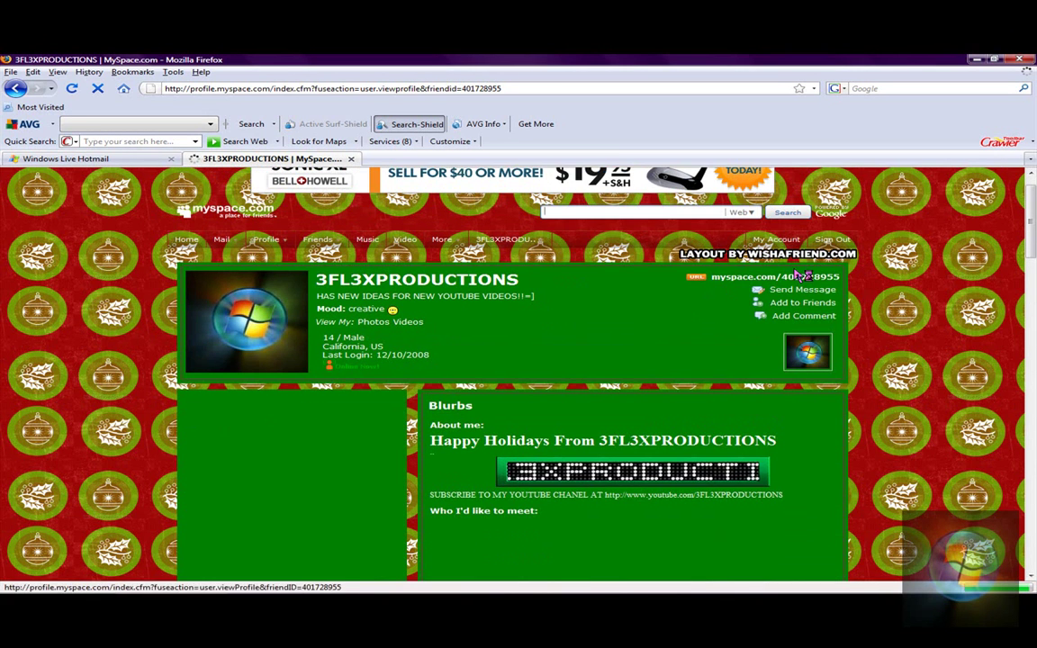
left_click(782, 293)
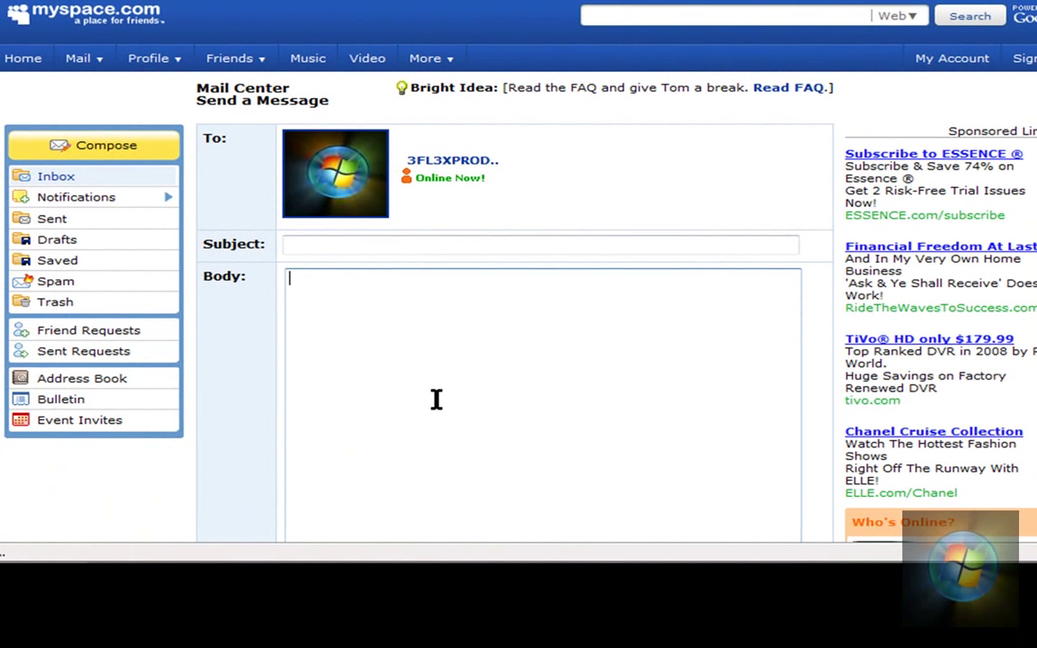
Step: Paste the YouTube link HTML into the message body and send it
right_click(436, 396)
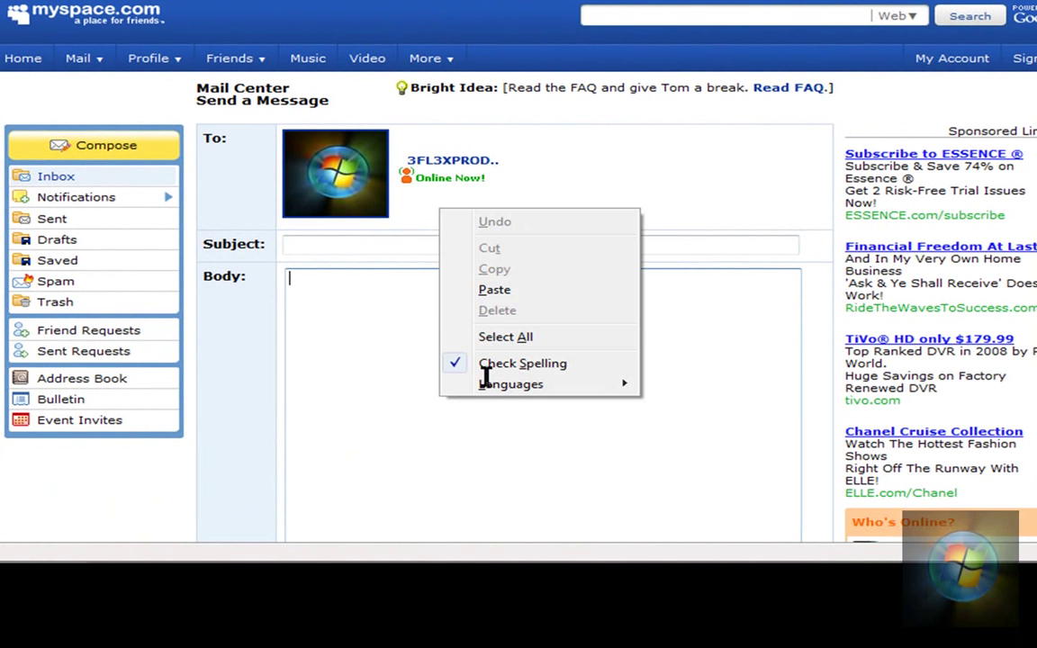
left_click(497, 290)
scroll(397, 270, "down", 5)
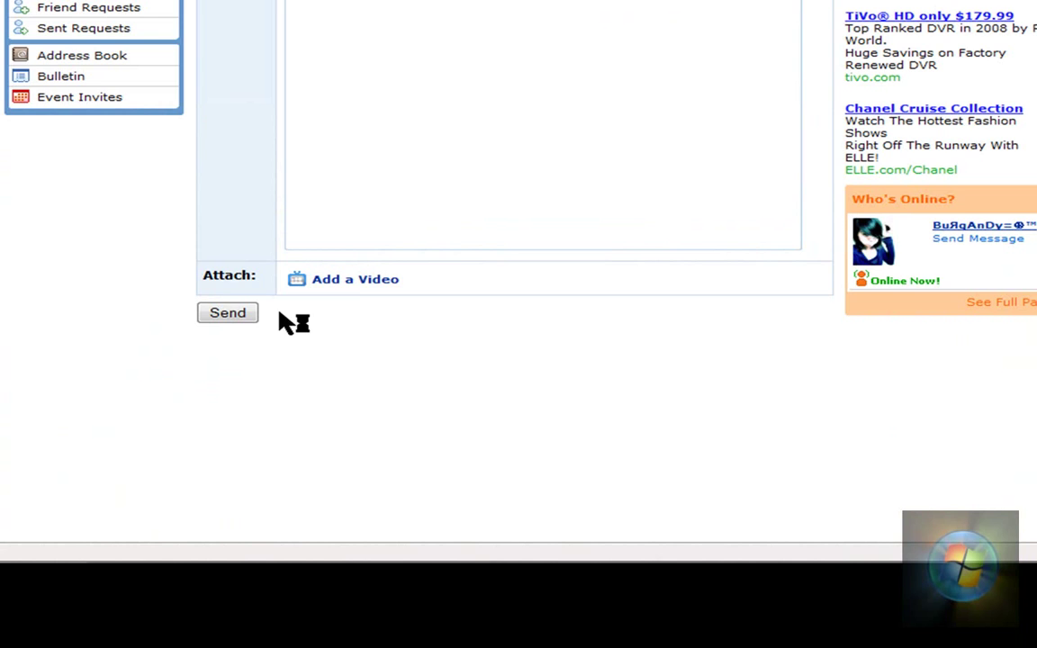
left_click(252, 328)
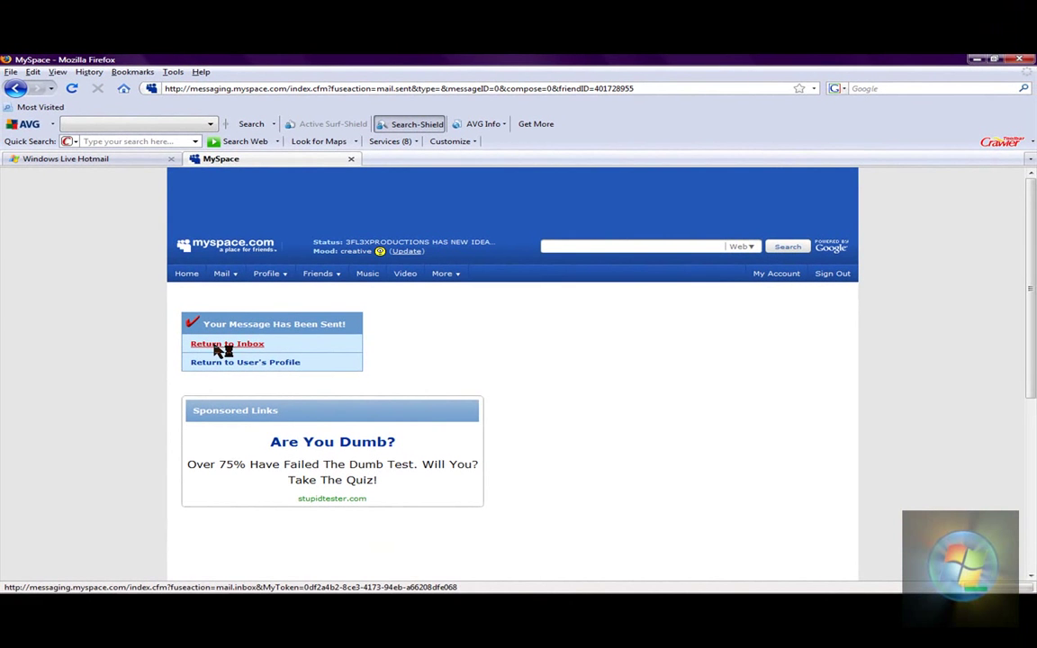
Step: Open the inbox's <No Subject> message and confirm its 3FLEXPRODUCTIONS link reaches the YouTube channel
left_click(216, 347)
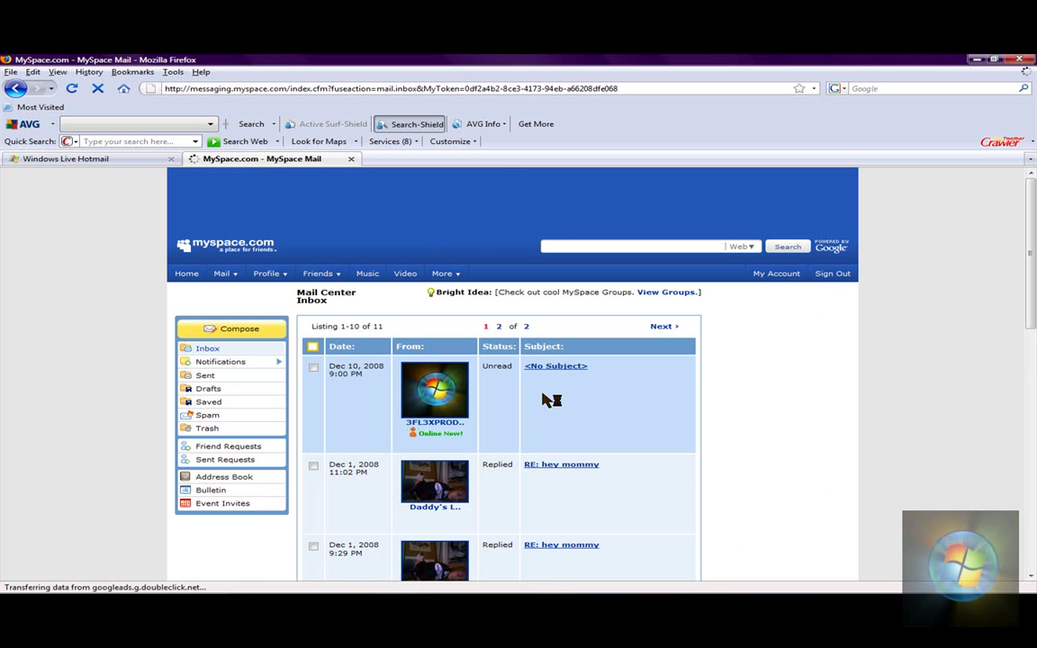
left_click(546, 367)
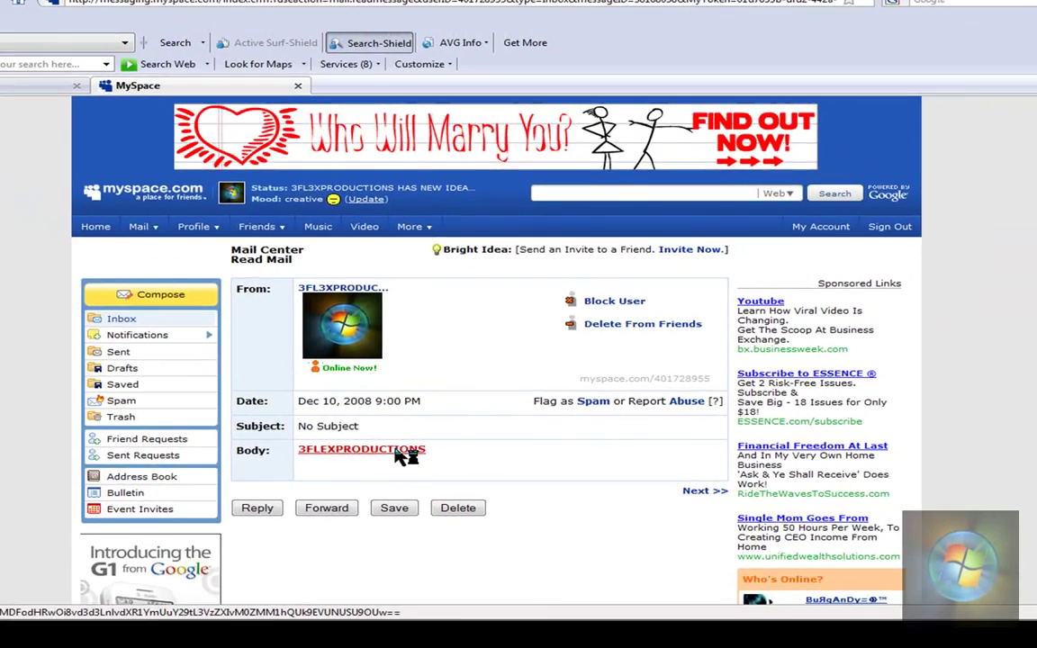
left_click(394, 450)
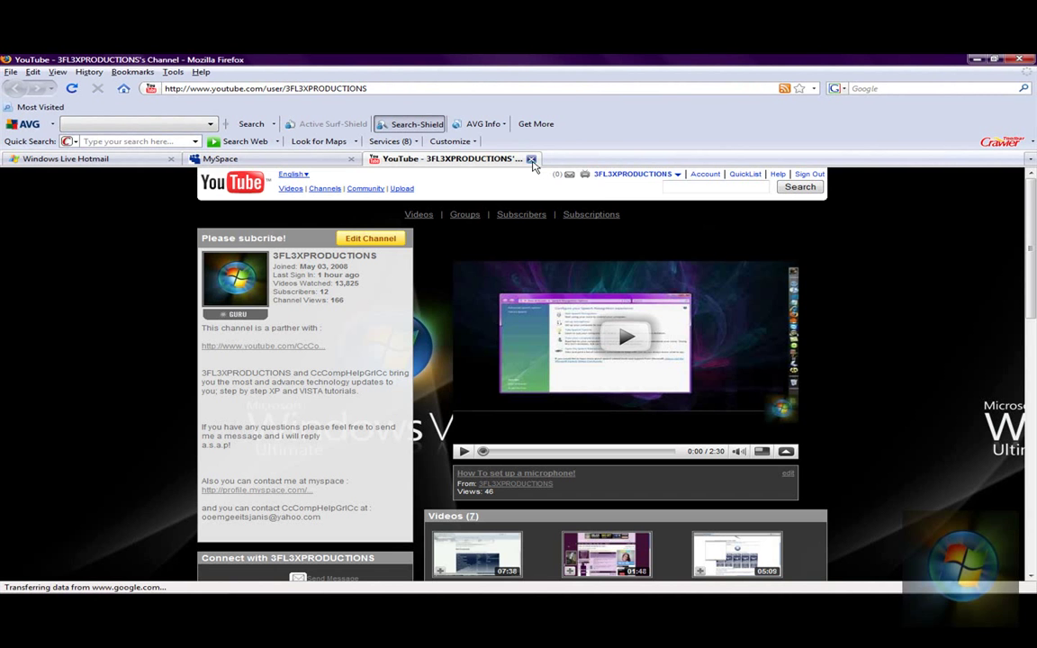
left_click(530, 159)
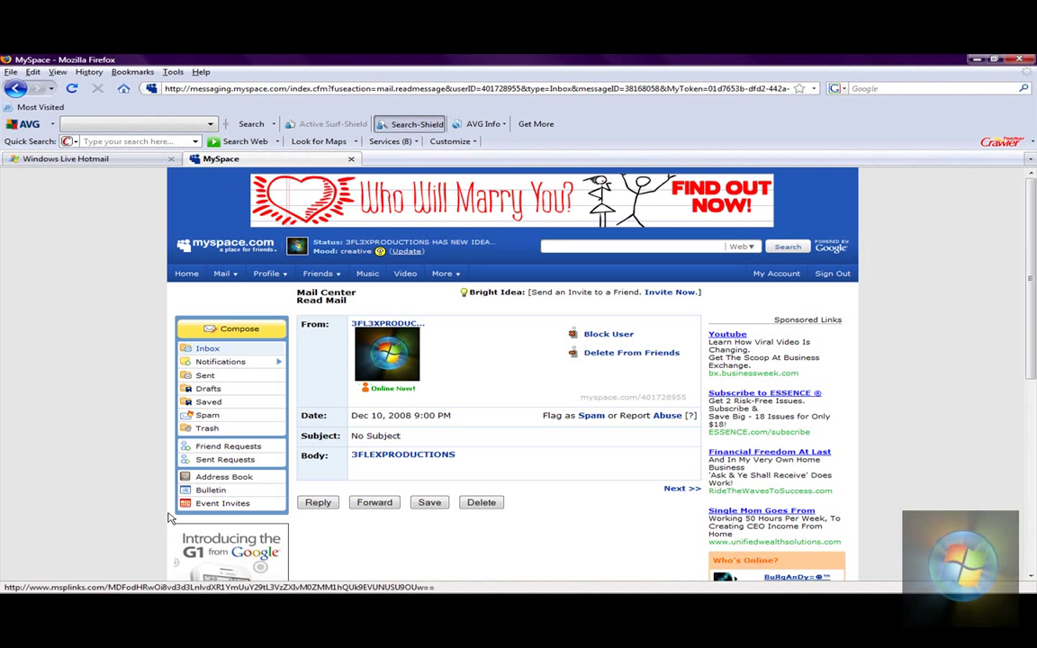
Step: Go to the 3FL3XPRODUCTIONS home page and scroll down through its status and friend updates
left_click(186, 273)
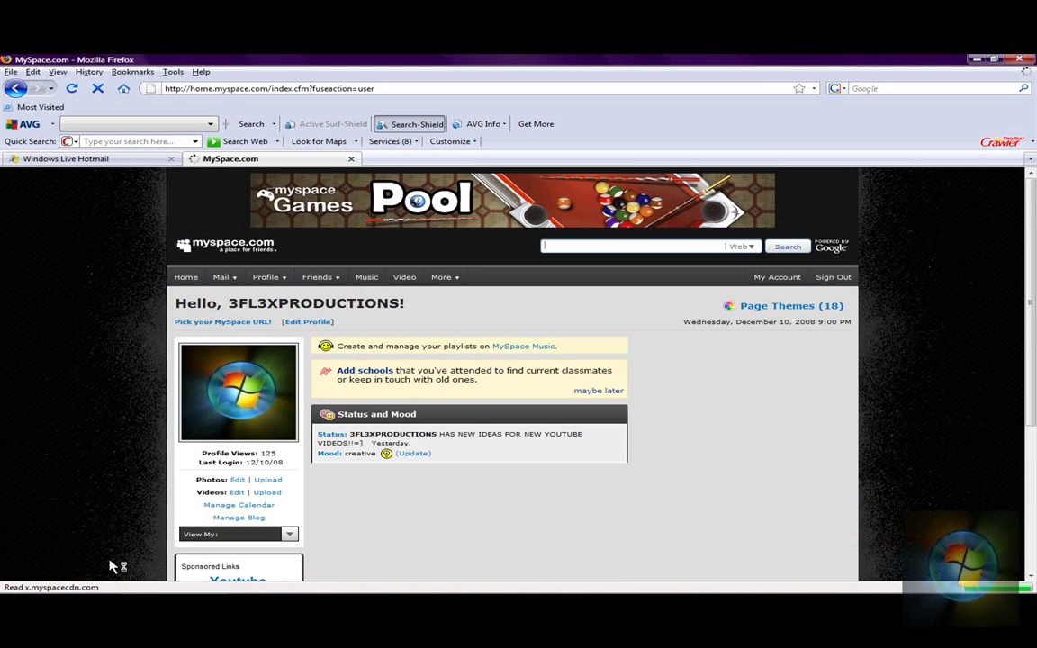
scroll(124, 544, "down", 3)
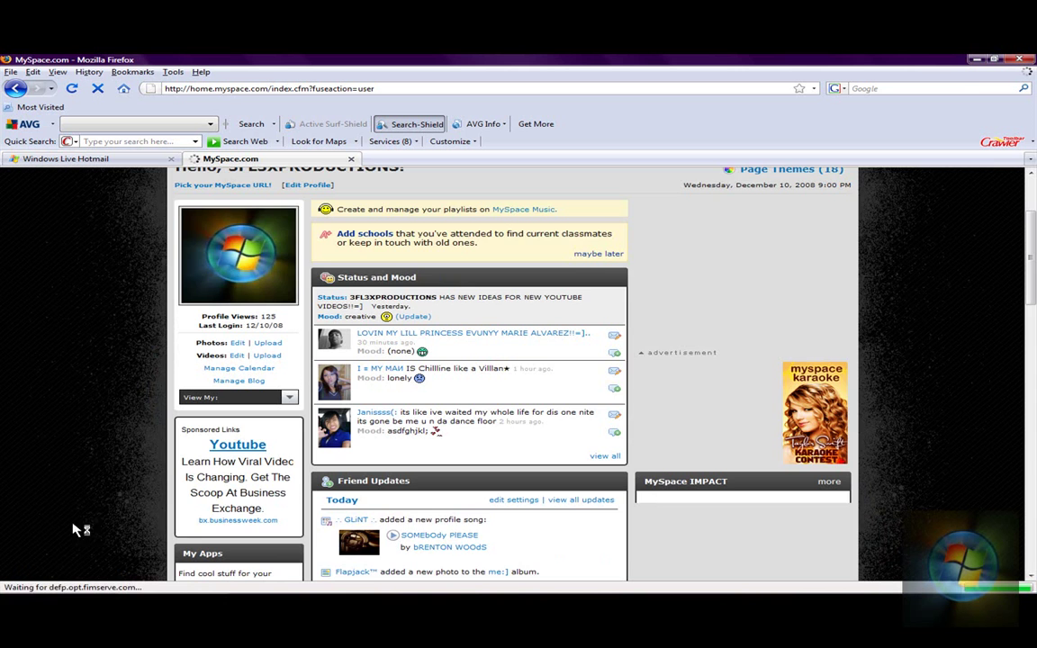
scroll(65, 470, "down", 2)
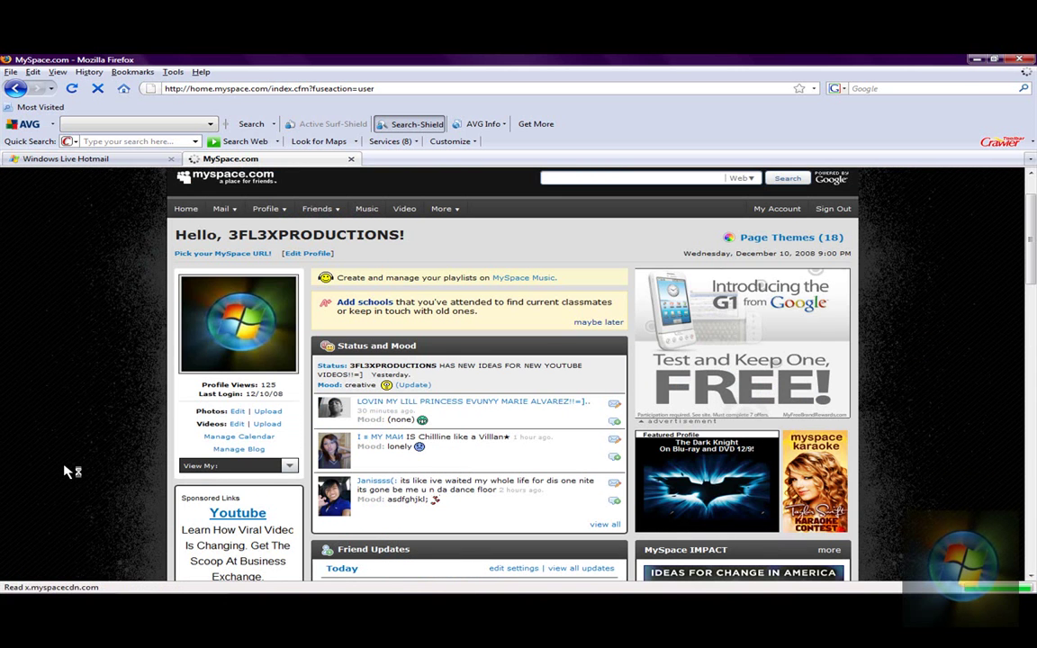